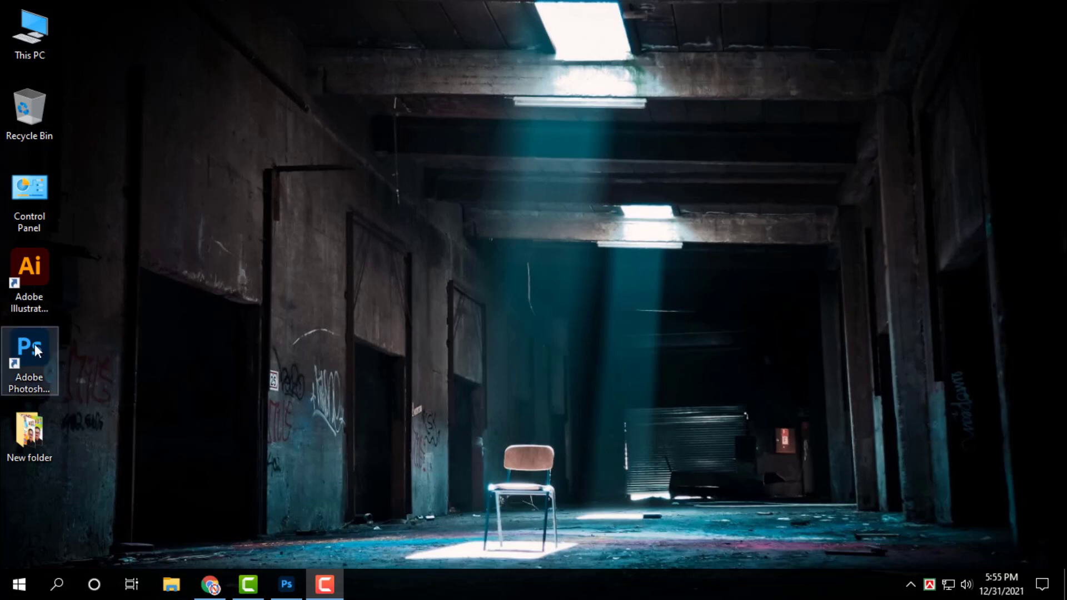
- Launch Illustrator from its desktop shortcut and wait for the Home screen's new-file presets
click(30, 295)
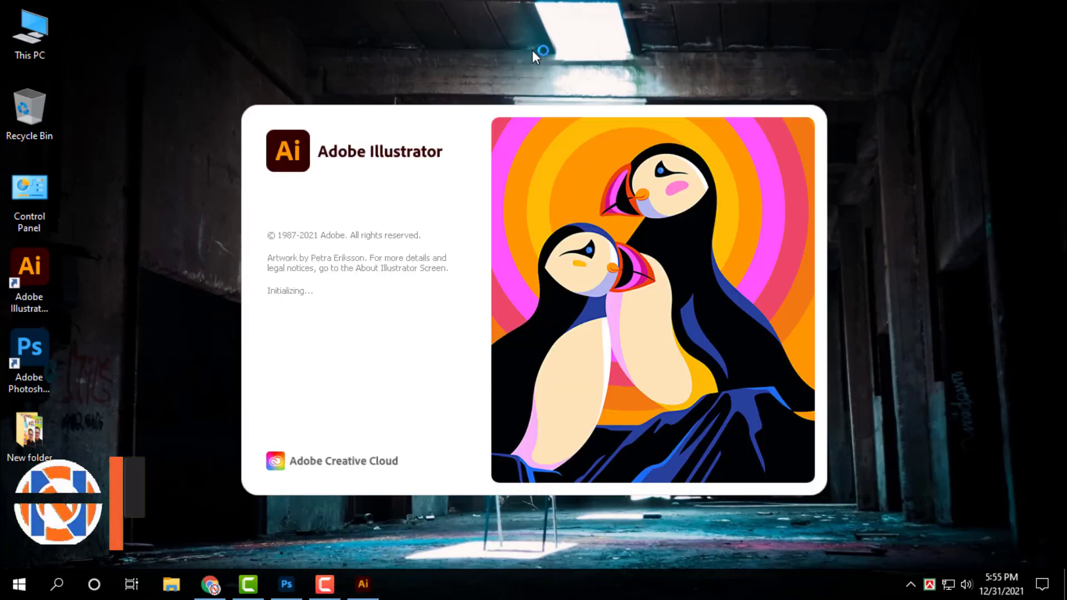
right_click(533, 51)
click(583, 100)
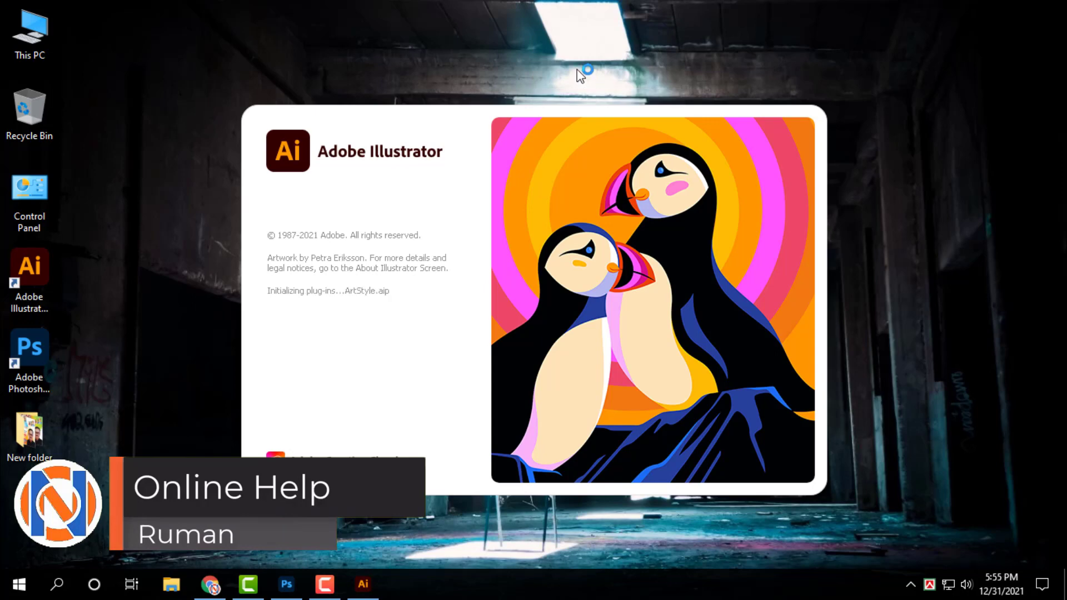
right_click(563, 49)
click(605, 99)
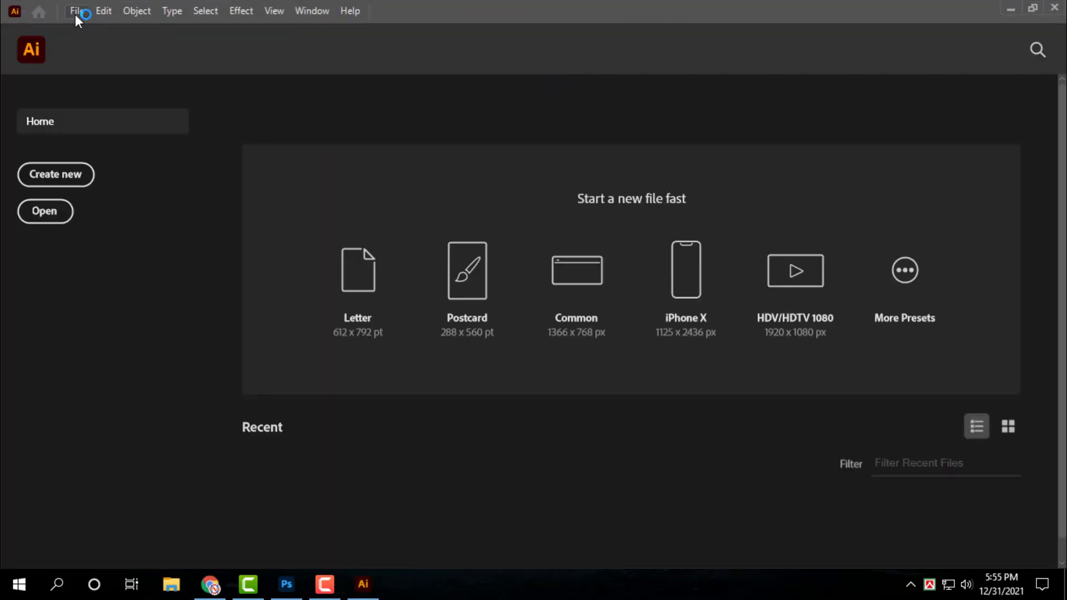
- Create a new A4 landscape document in inches, RGB at 300 ppi, via Advanced settings
click(77, 11)
key(Escape)
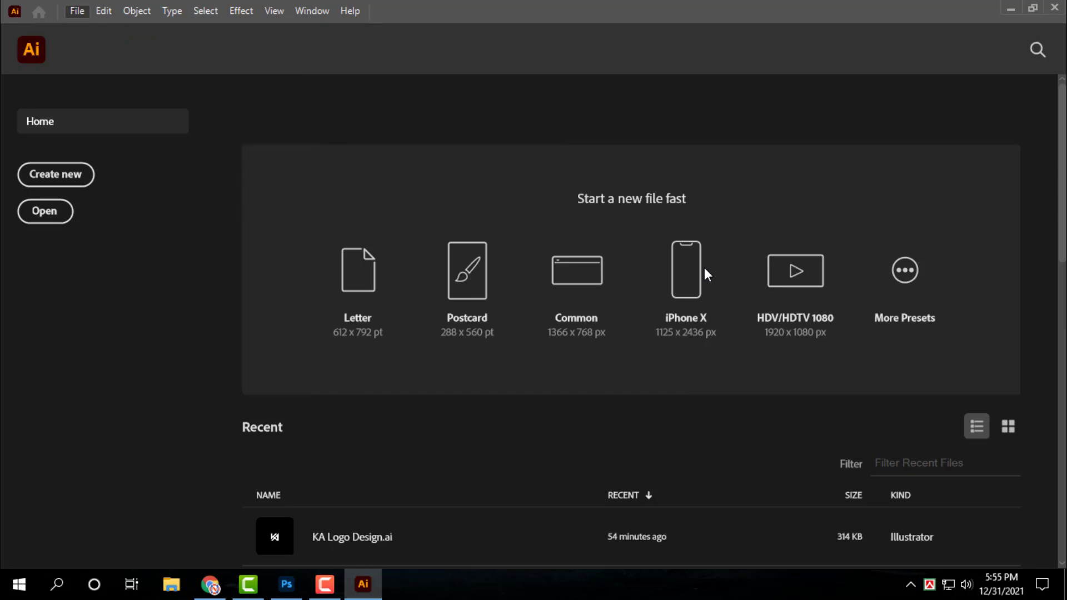
key(ctrl+n)
click(399, 449)
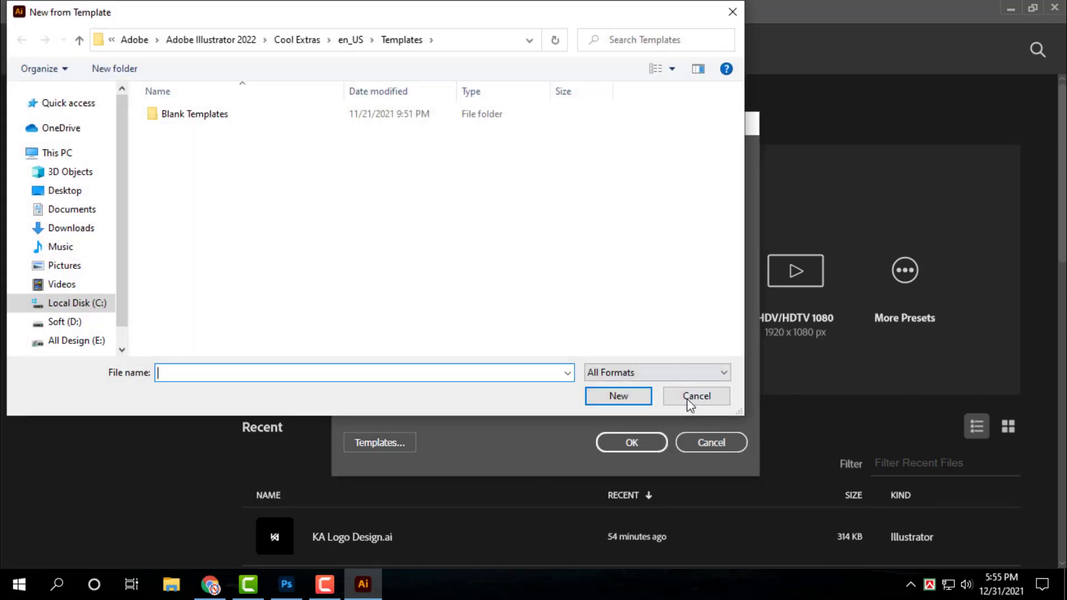
click(691, 398)
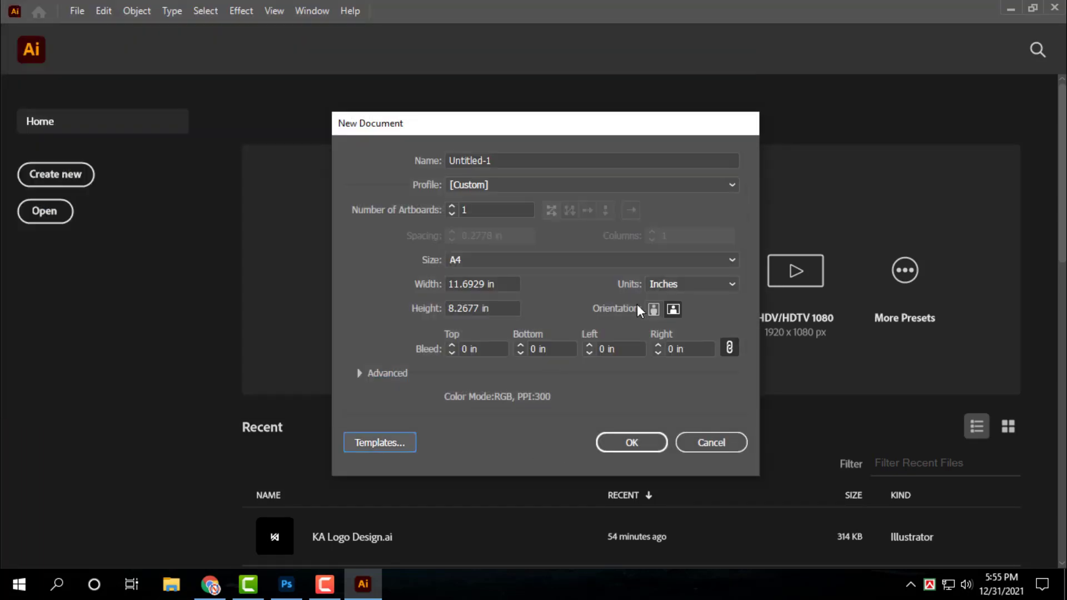
click(365, 372)
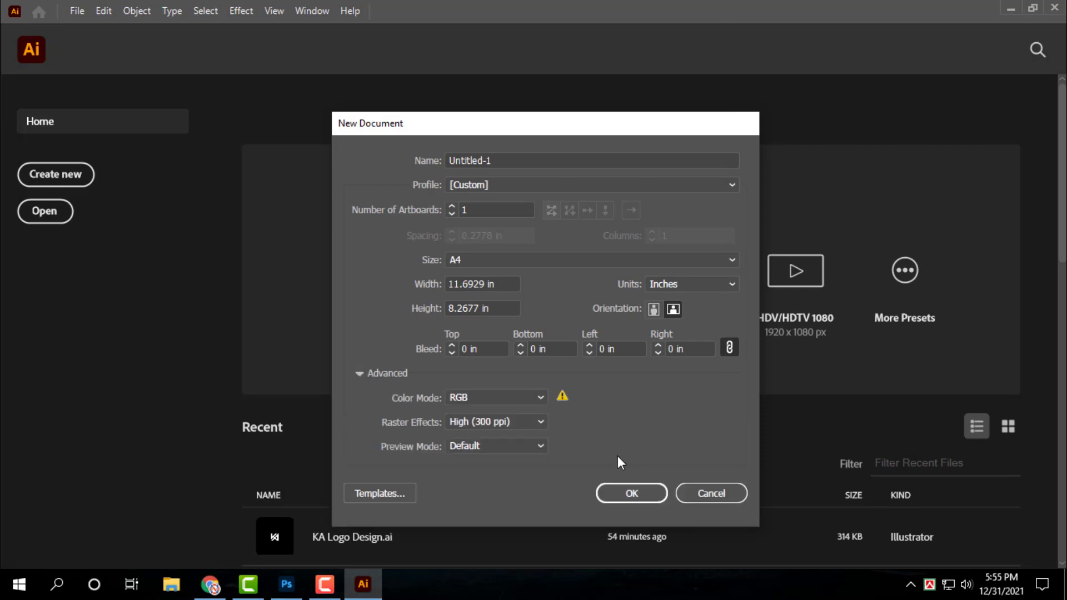
click(536, 446)
click(645, 500)
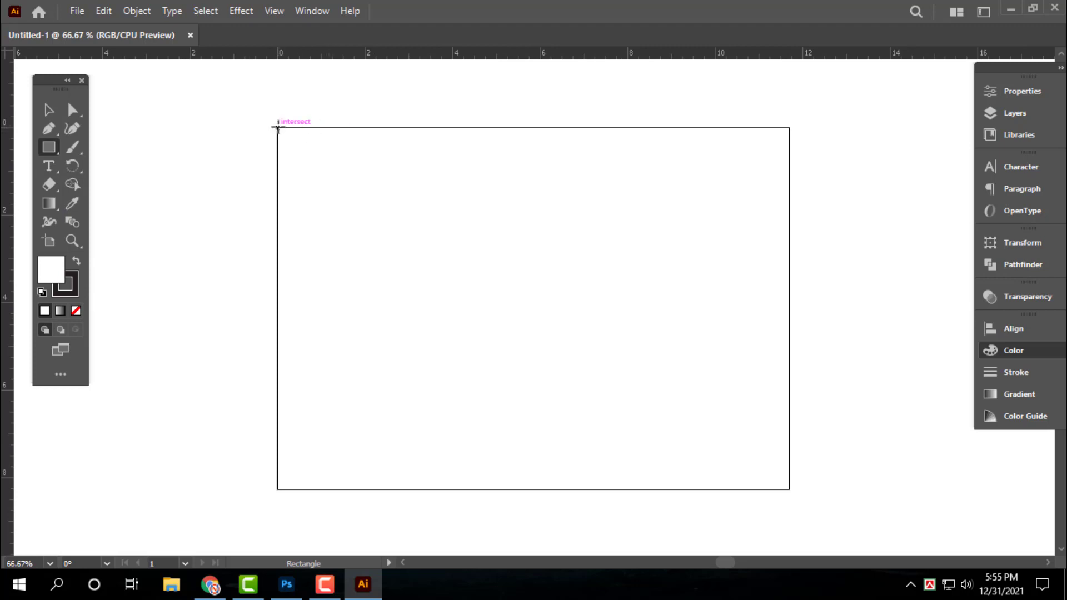
- Draw a rectangle over the whole artboard with black fill and no stroke
drag(277, 128, 790, 489)
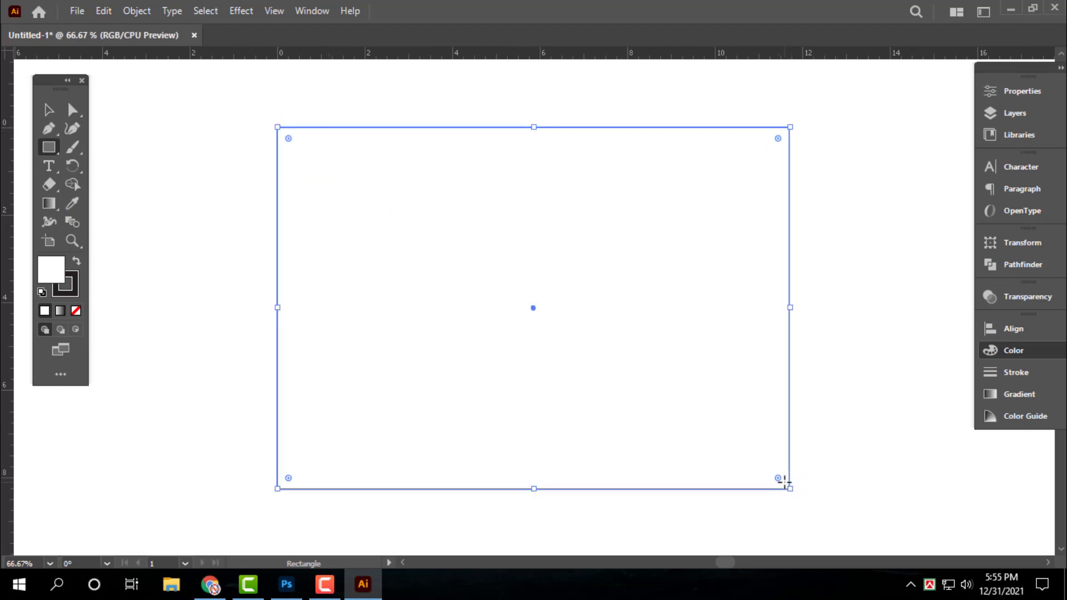
key(v)
click(76, 265)
click(76, 311)
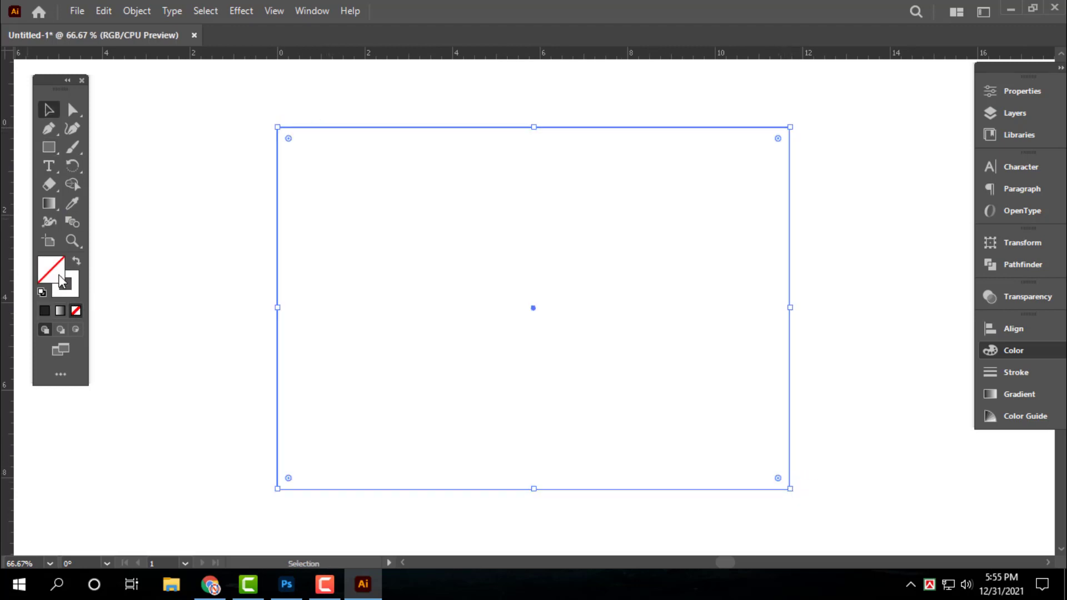
click(77, 265)
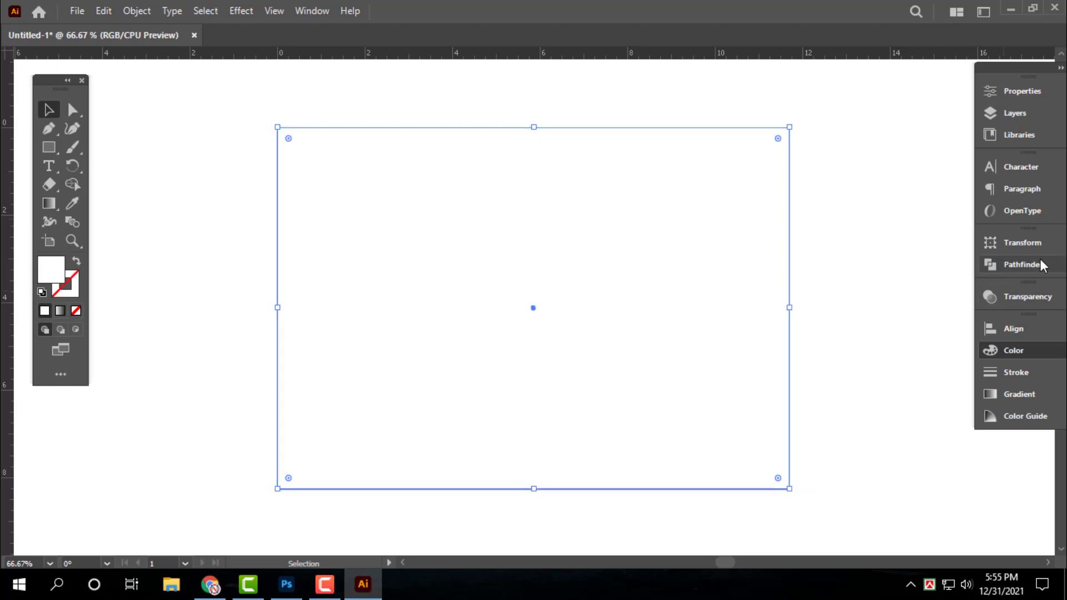
click(1015, 353)
click(806, 427)
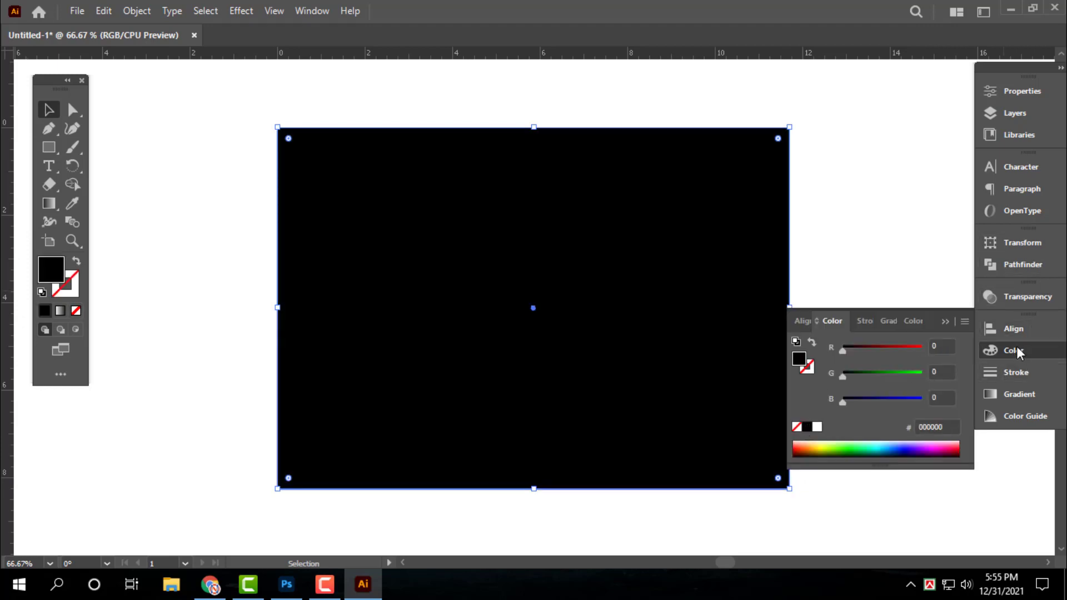
click(1015, 350)
- Fit the artboard in the window and deselect the black background rectangle
key(ctrl+shift+a)
key(ctrl+0)
key(ctrl+a)
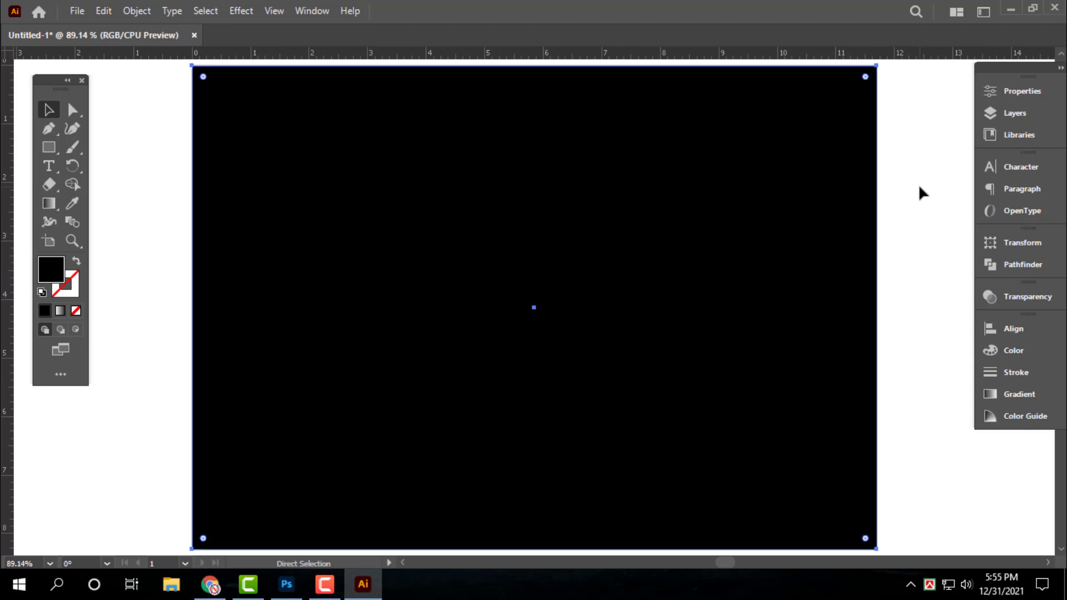
click(919, 188)
key(v)
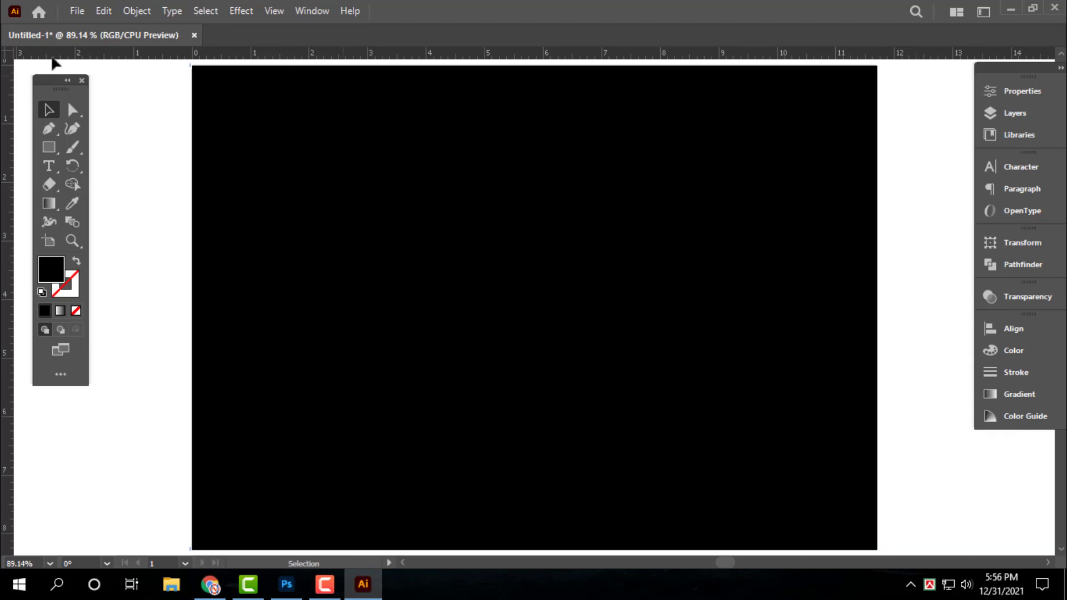
click(49, 148)
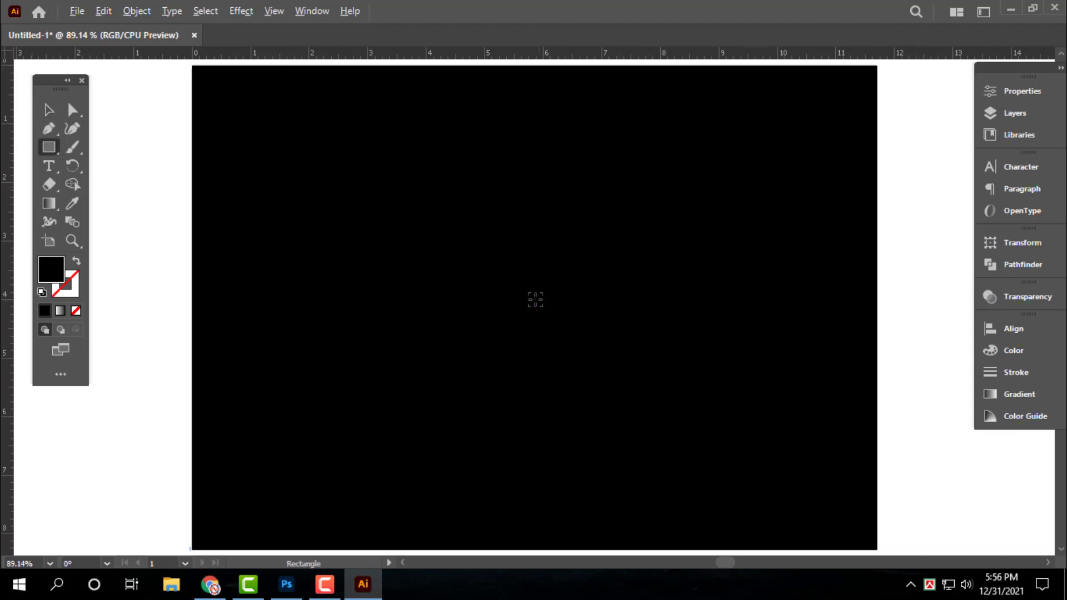
- Draw a small square at the artboard centre and give it a gradient ending in deep crimson-pink
drag(490, 269, 569, 346)
key(v)
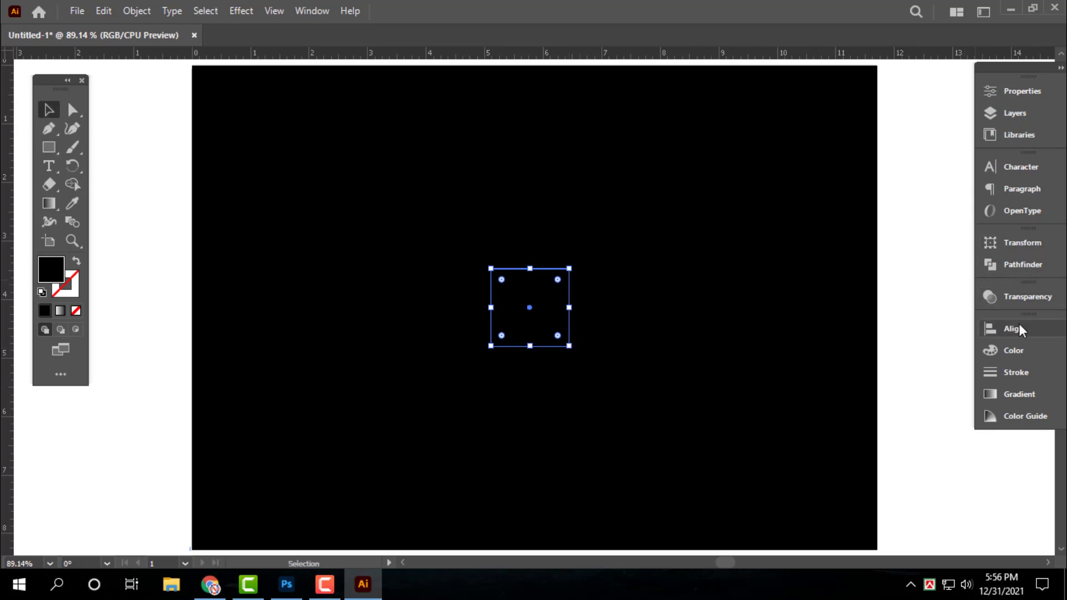
click(1017, 396)
click(817, 356)
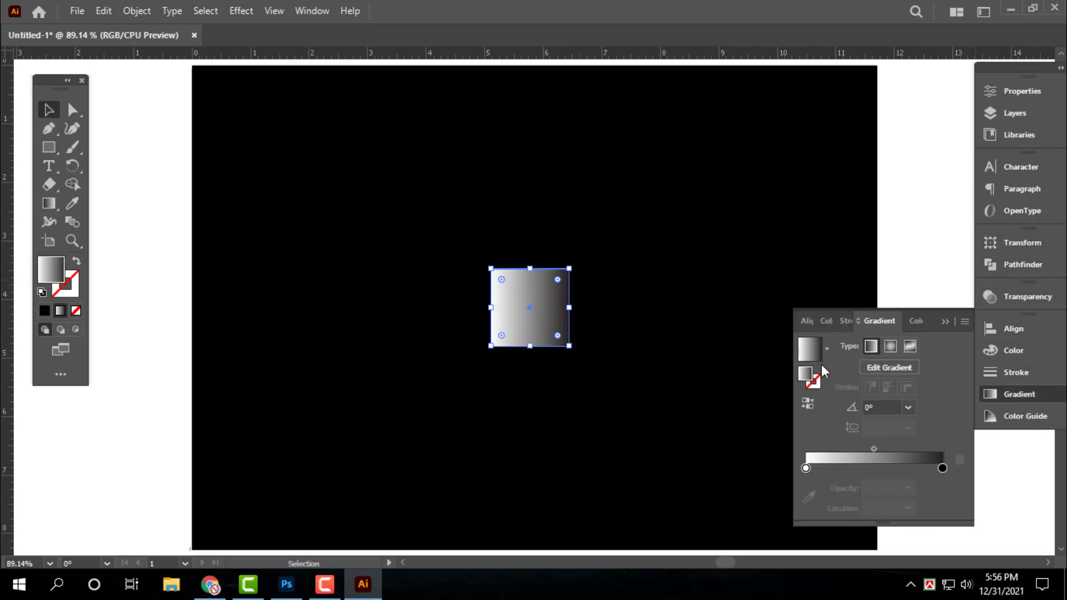
double_click(943, 468)
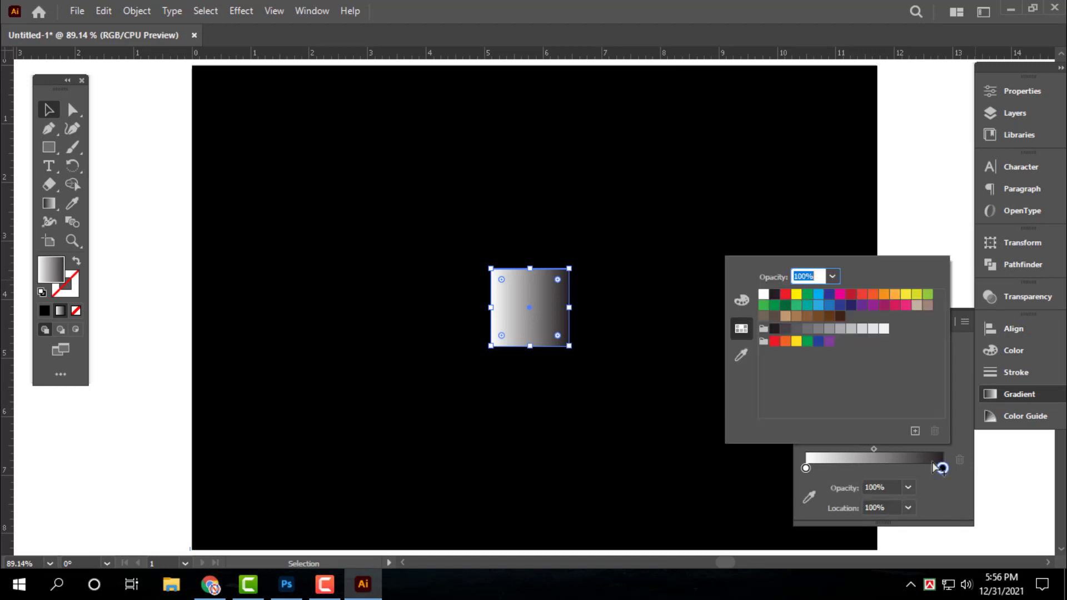
click(906, 305)
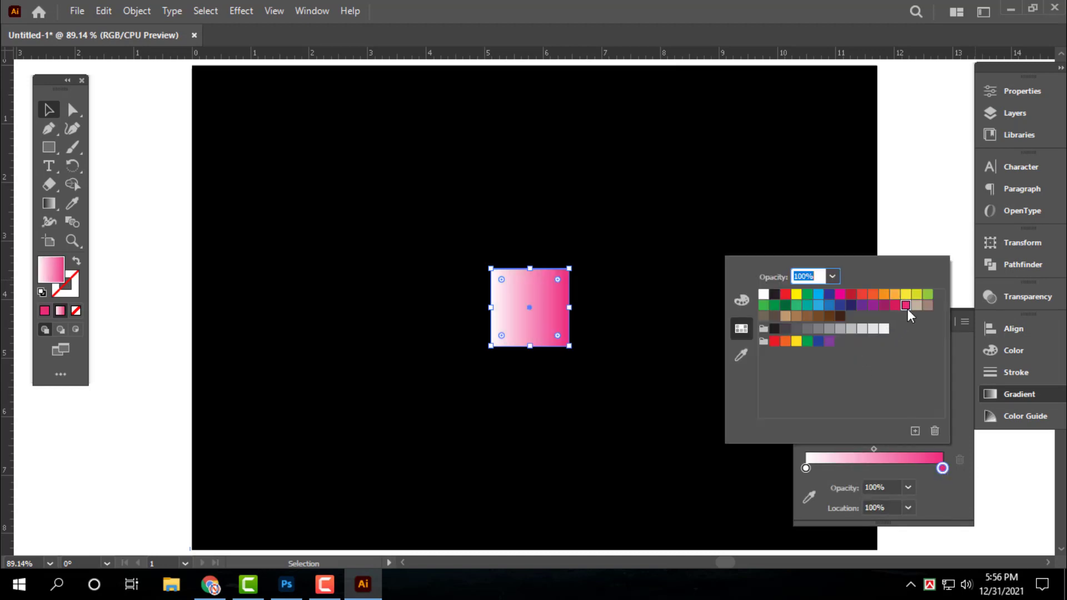
click(893, 307)
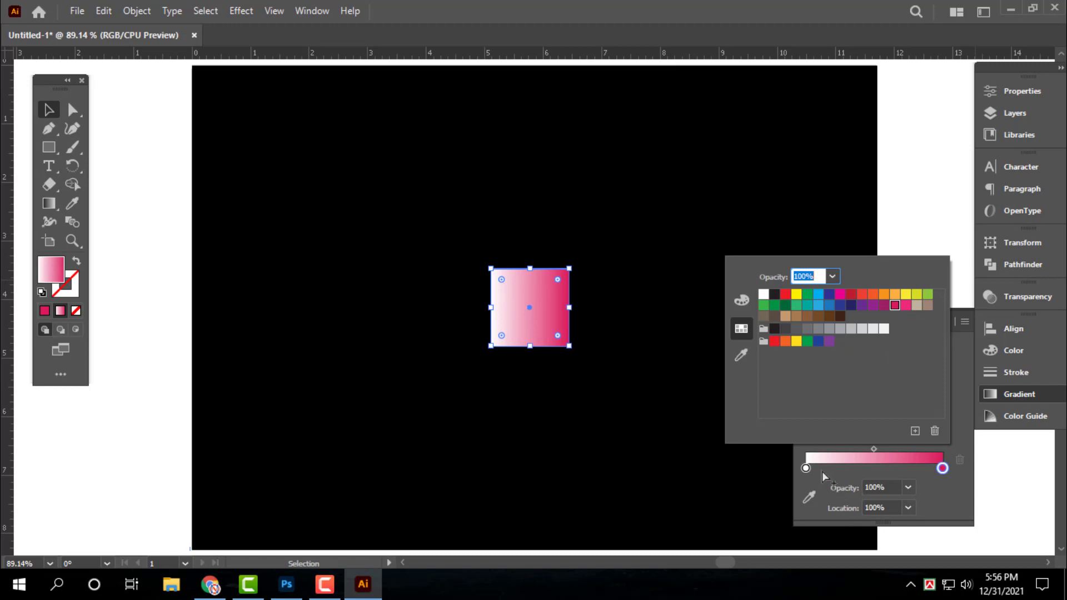
key(Escape)
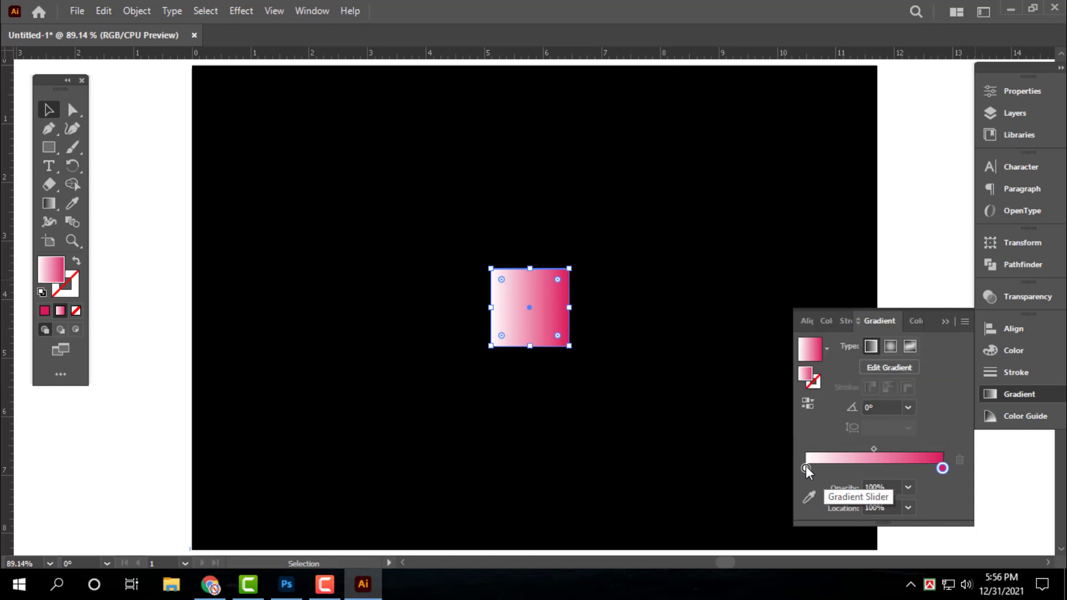
- Set the gradient's other end to black by sampling, then collapse the Gradient panel
click(72, 204)
click(739, 399)
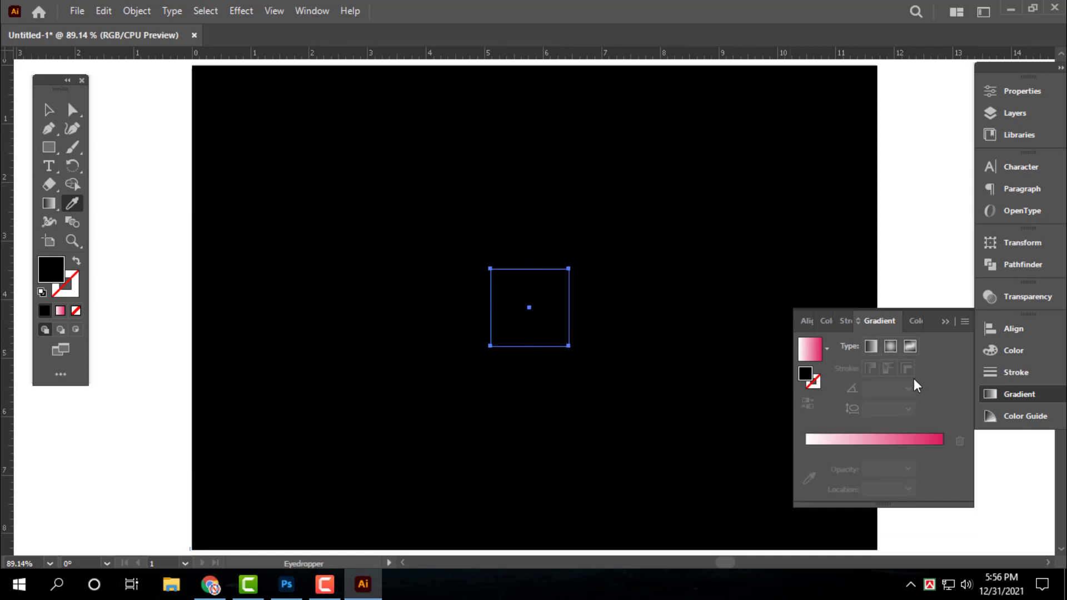
click(831, 439)
double_click(806, 468)
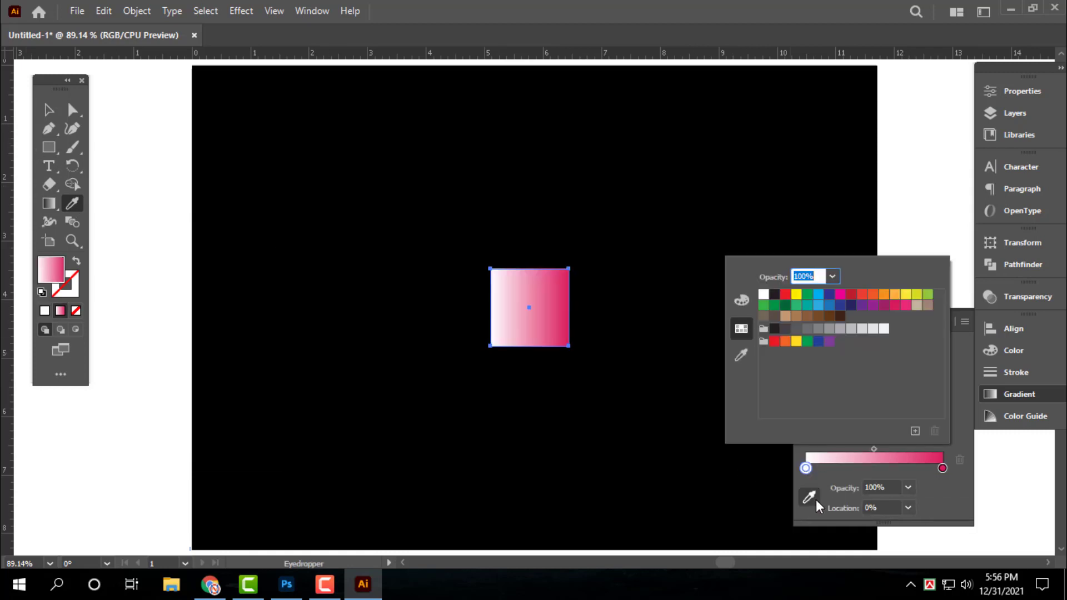
click(817, 536)
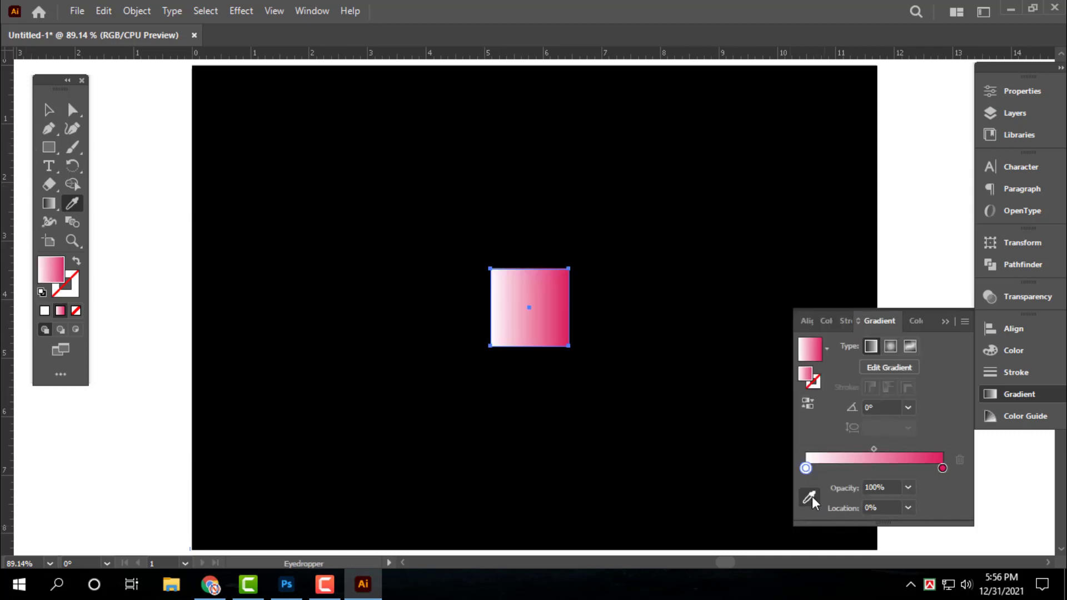
double_click(806, 468)
click(748, 354)
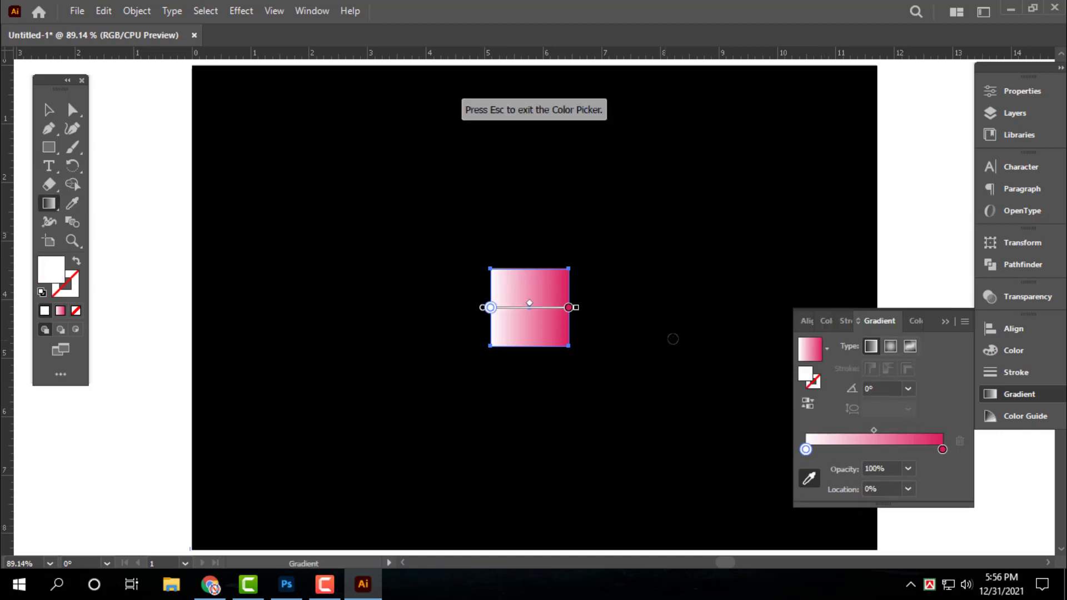
click(688, 358)
key(v)
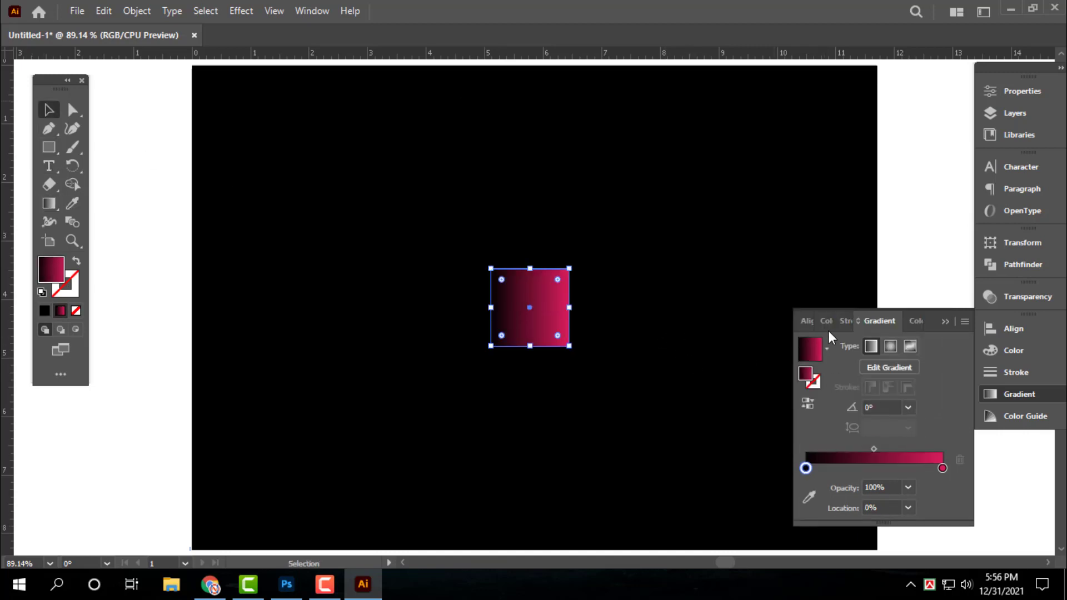
click(1031, 396)
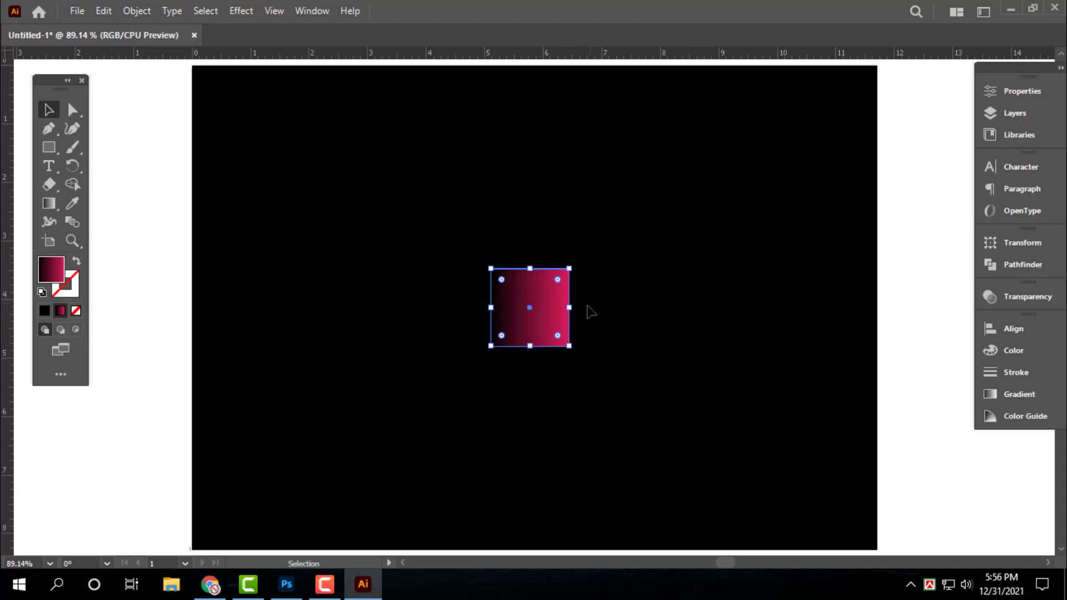
- Rotate the square 45° and drag its corners into a leaf-shaped petal
drag(576, 310, 584, 257)
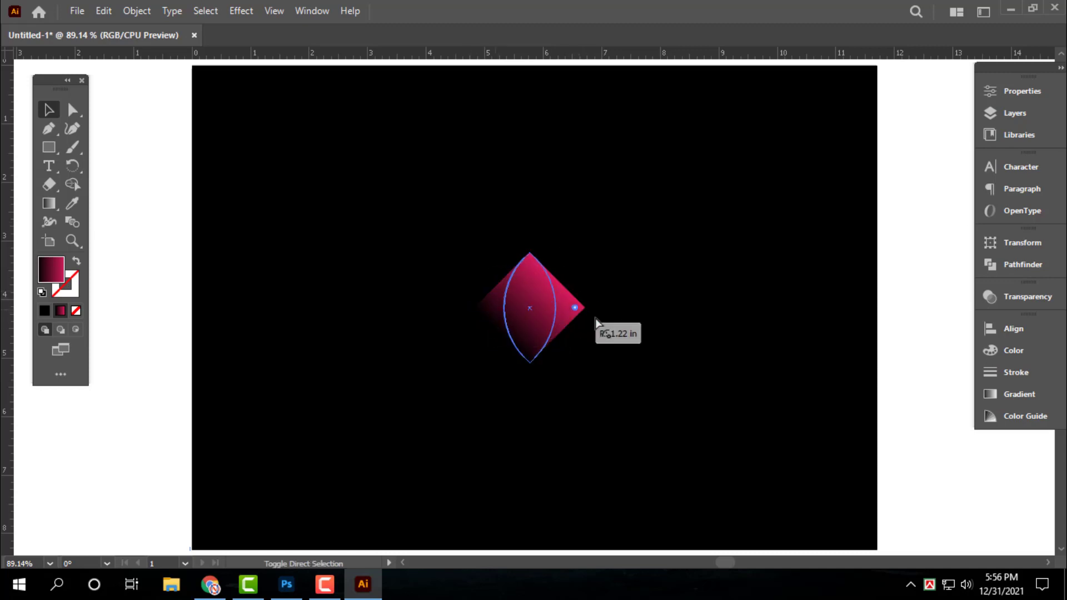
drag(490, 308, 541, 338)
click(670, 270)
click(533, 290)
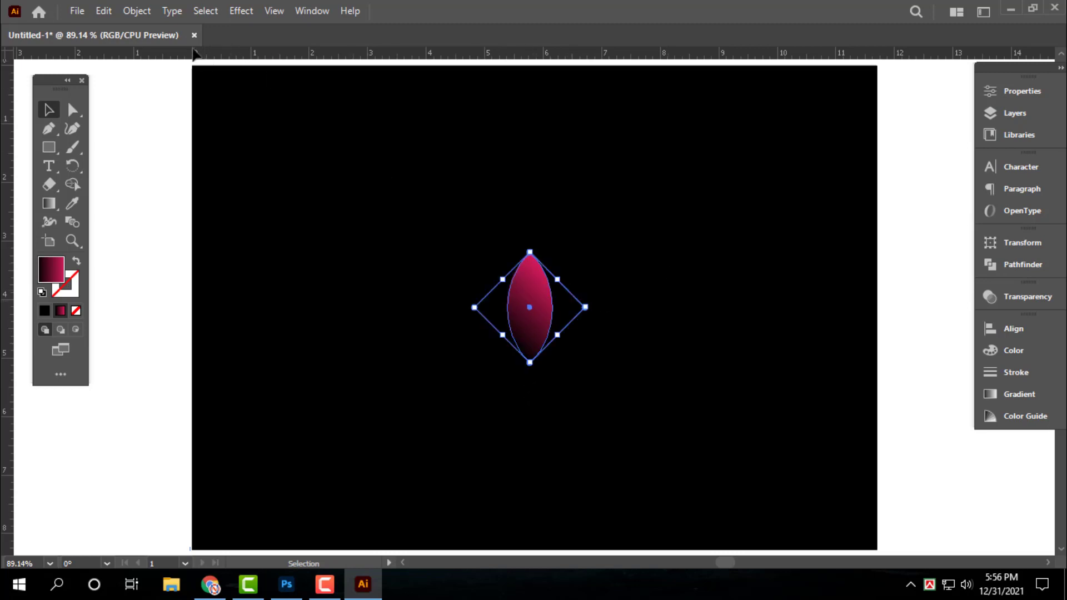
- Repeat the petal radially into an eight-petal flower, then resize and centre it
click(139, 11)
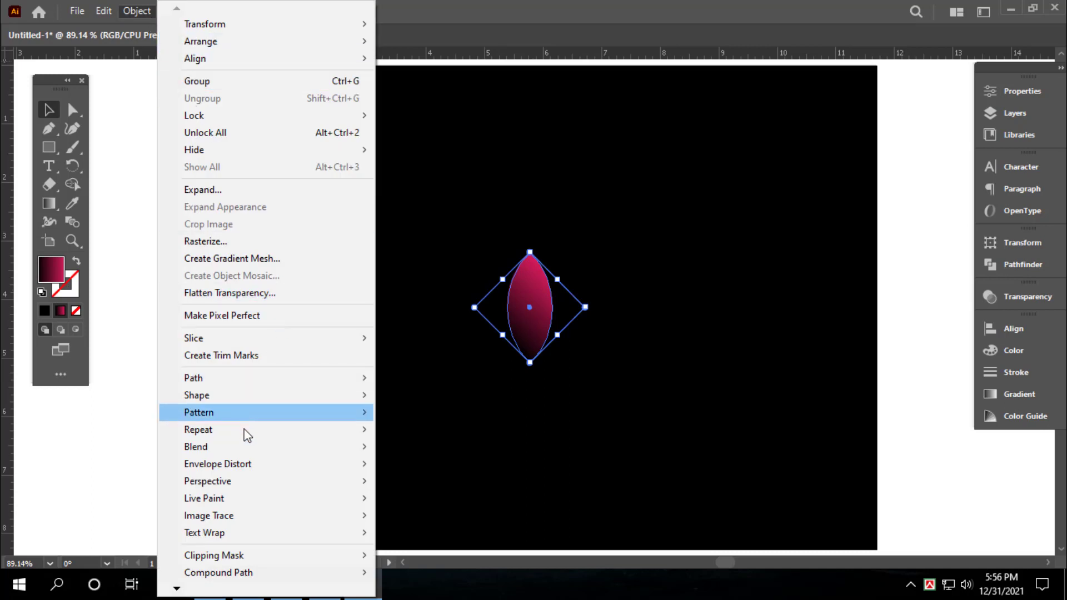
mouse_move(198, 429)
click(403, 435)
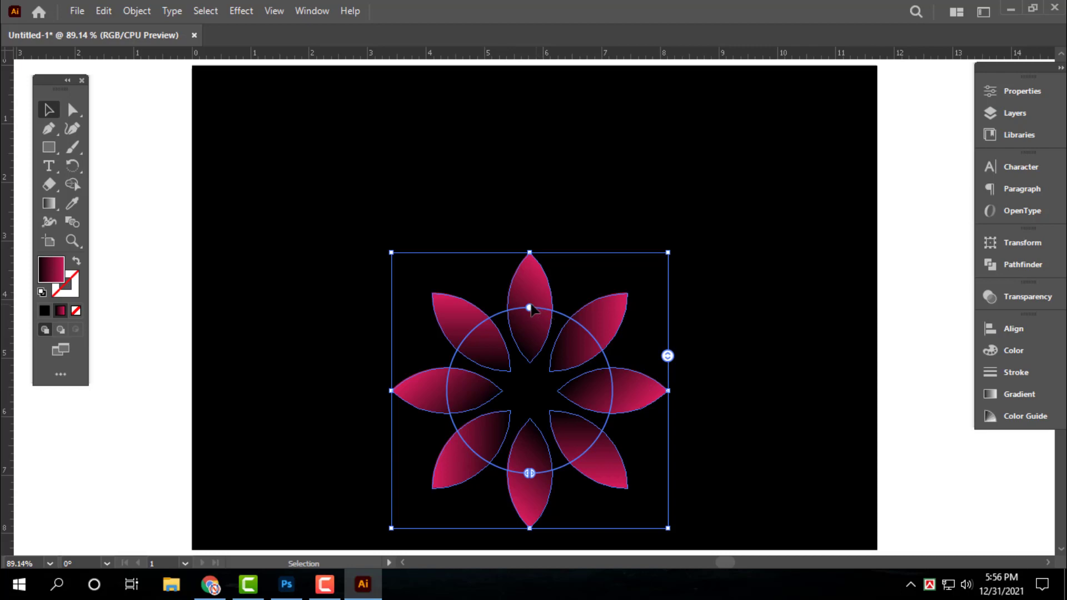
mouse_move(673, 250)
mouse_down()
mouse_move(471, 467)
mouse_move(437, 483)
mouse_up()
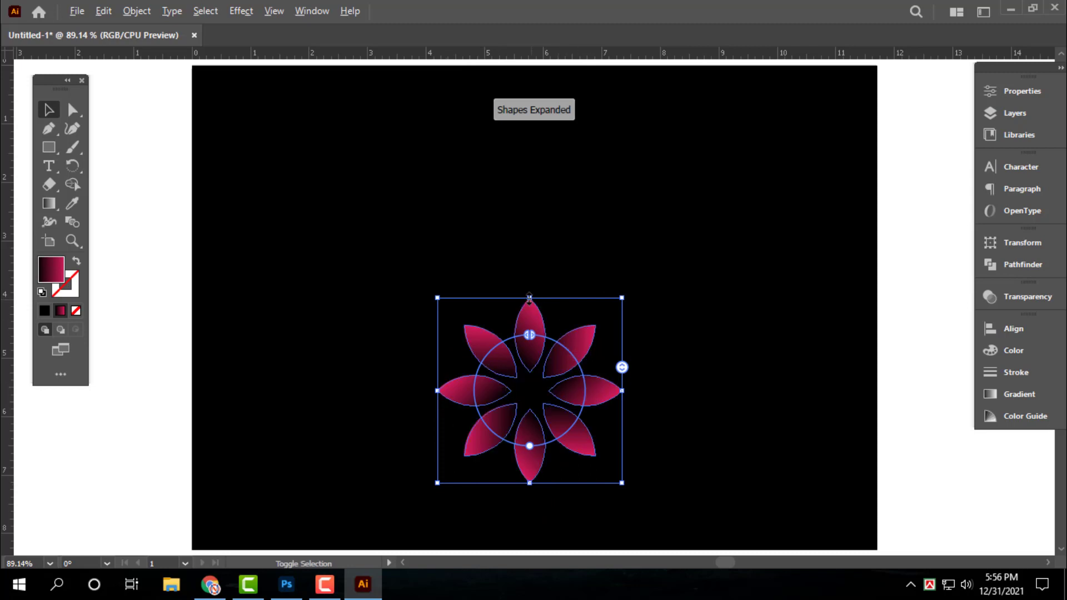
drag(530, 298, 529, 273)
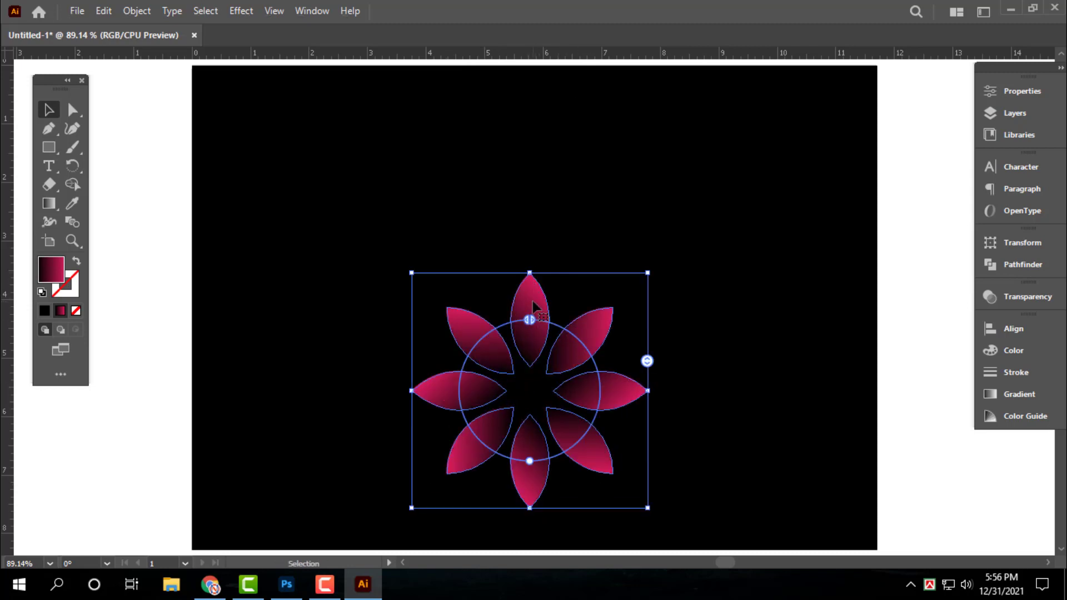
drag(532, 304, 527, 229)
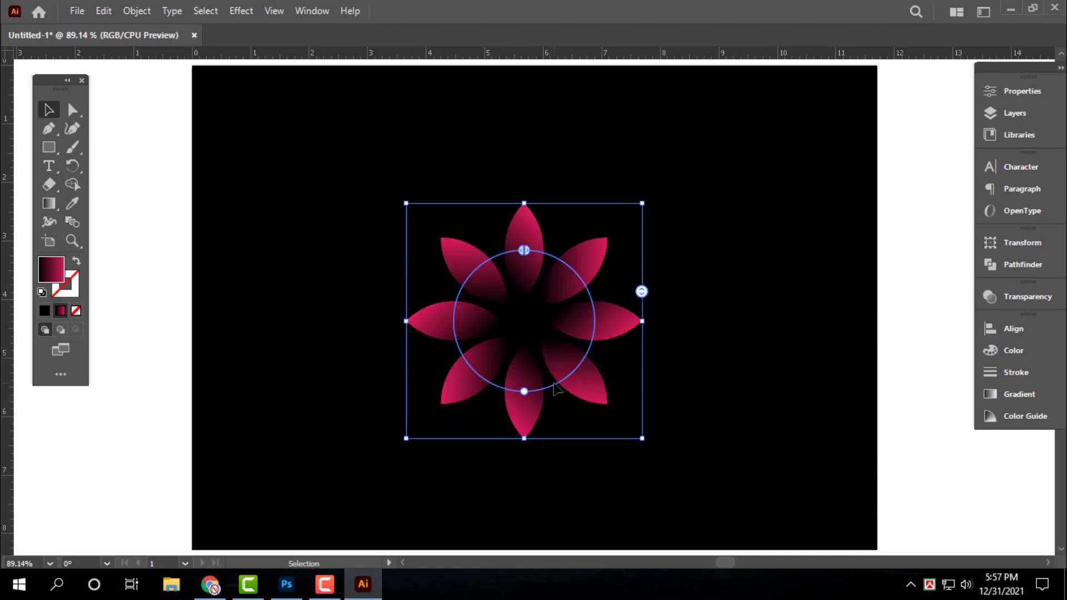
drag(524, 204, 524, 187)
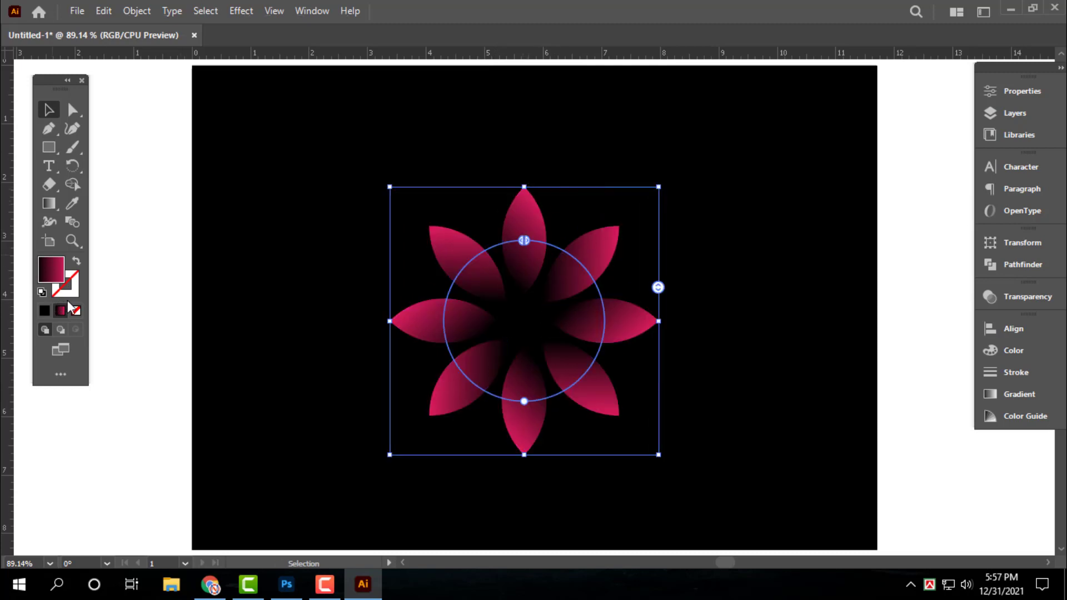
mouse_move(524, 187)
mouse_down()
mouse_move(526, 240)
mouse_move(524, 209)
mouse_up()
click(643, 261)
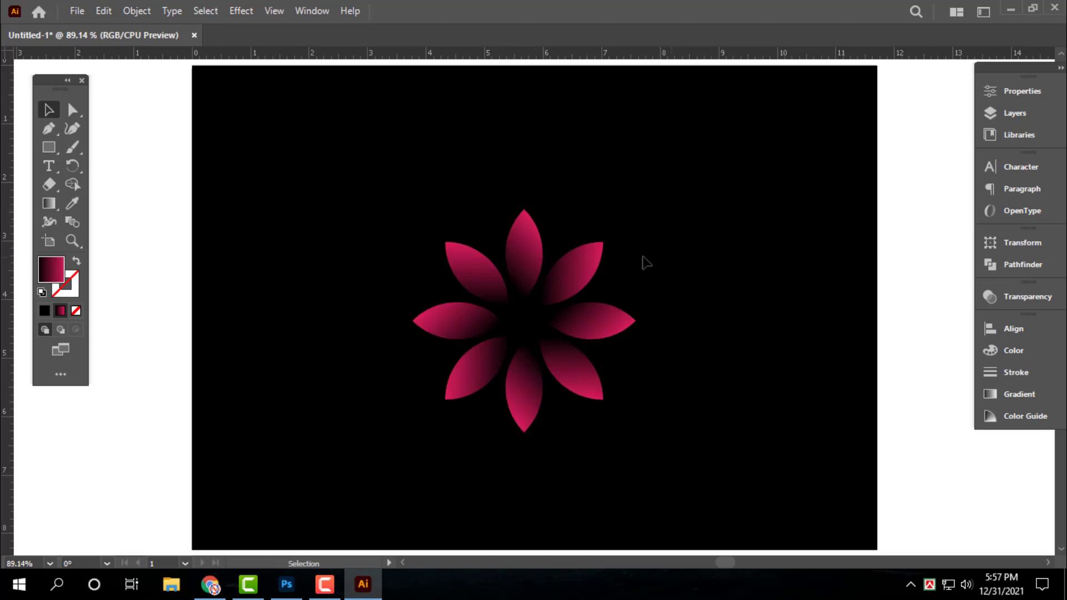
click(593, 286)
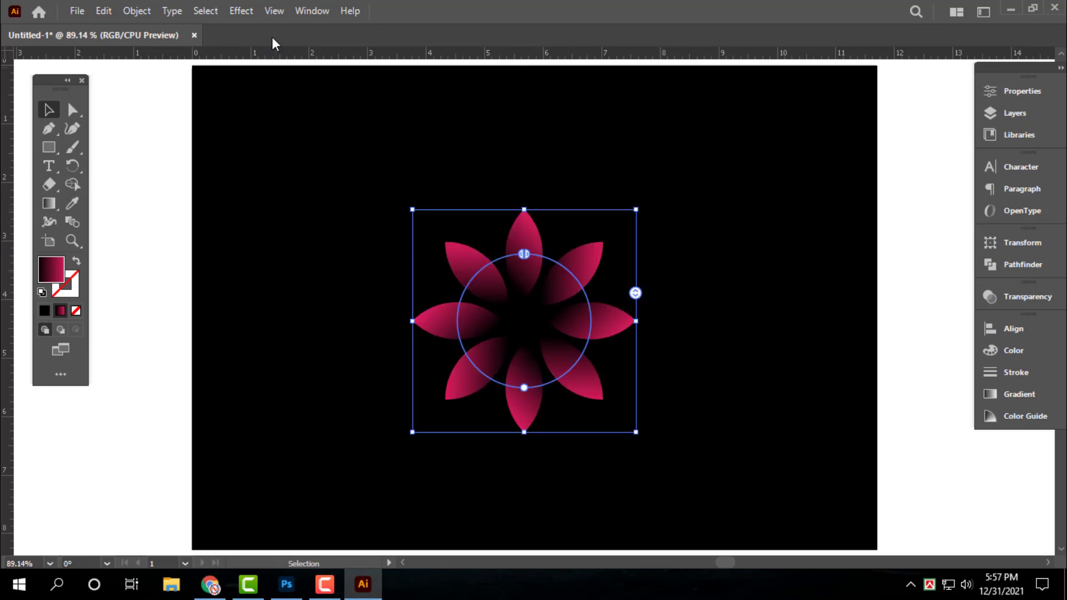
- Make a reflected copy of the flower with Object > Transform > Reflect at a 45° angle
click(139, 11)
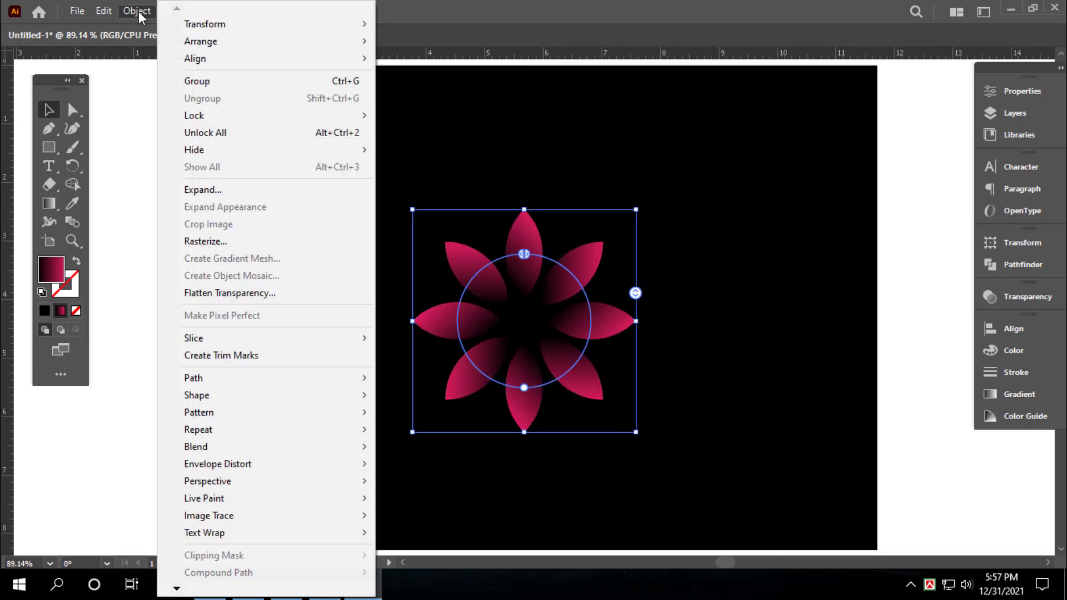
mouse_move(266, 24)
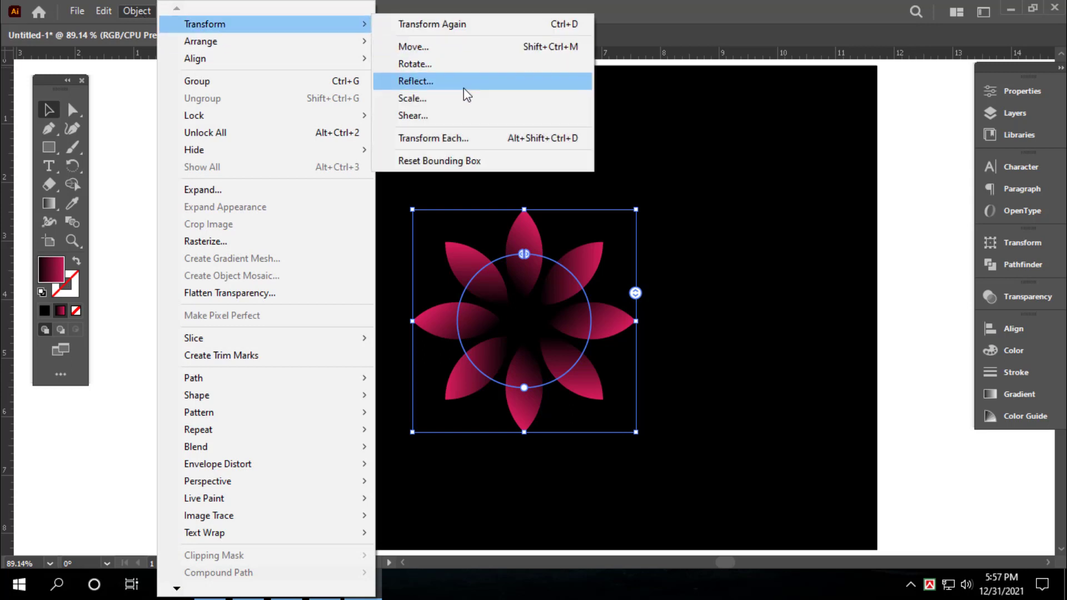
click(423, 81)
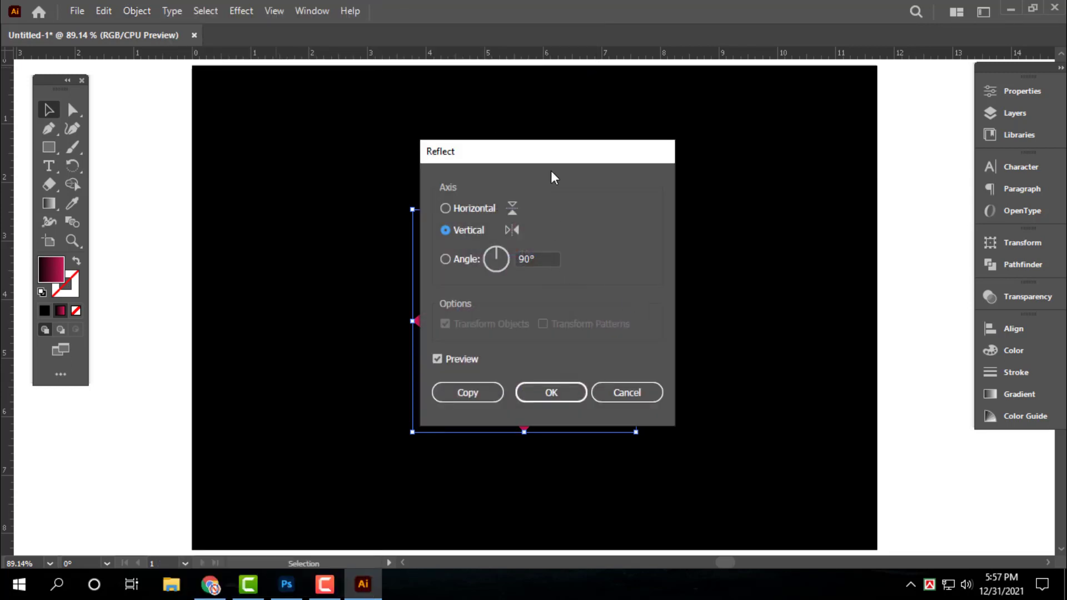
drag(565, 157, 758, 135)
click(740, 237)
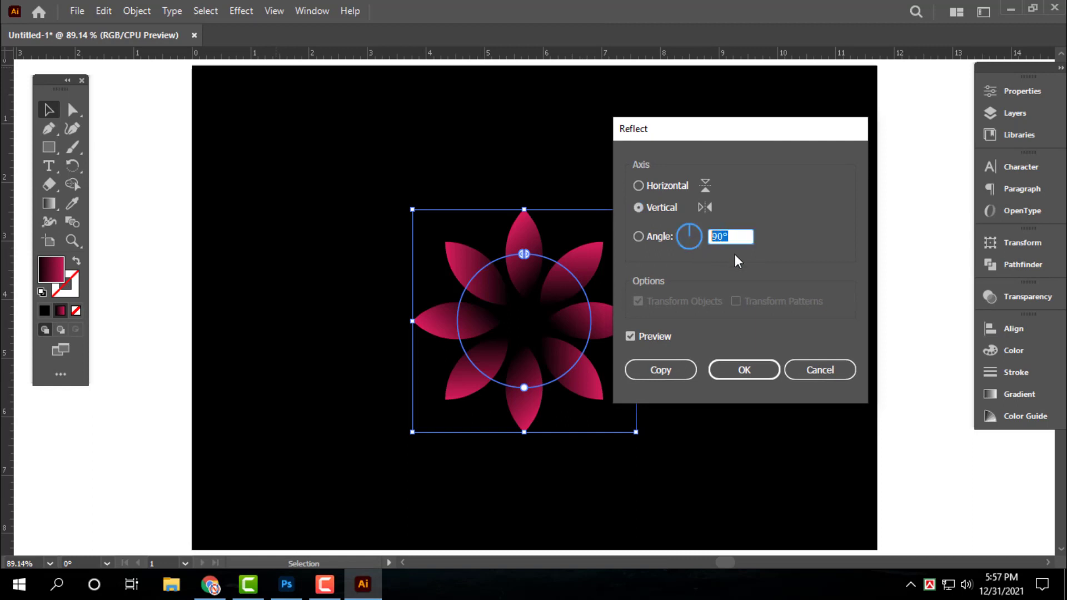
text(45)
key(Tab)
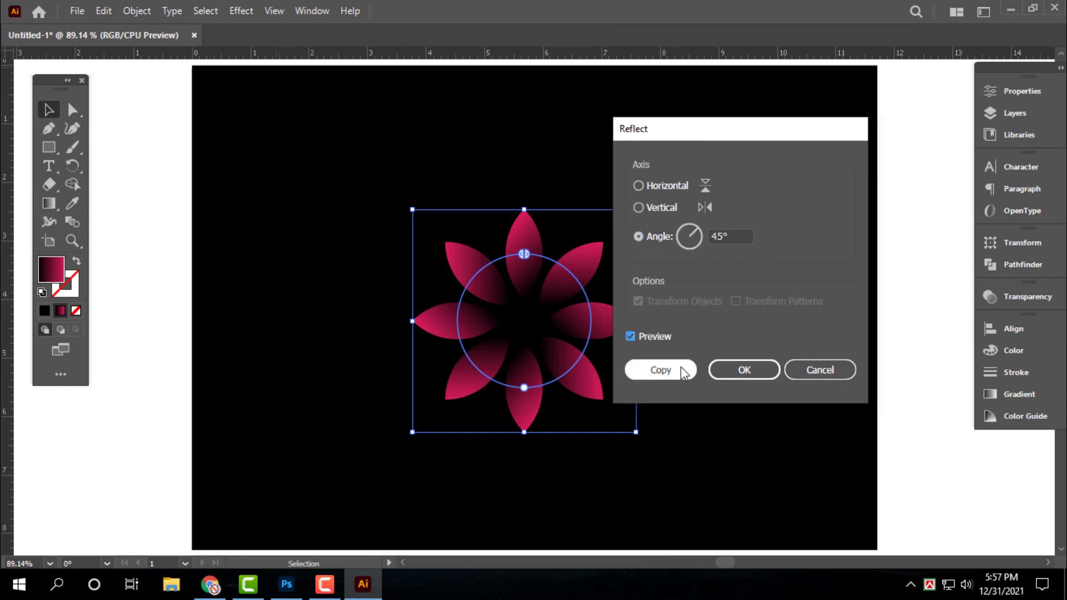
click(677, 371)
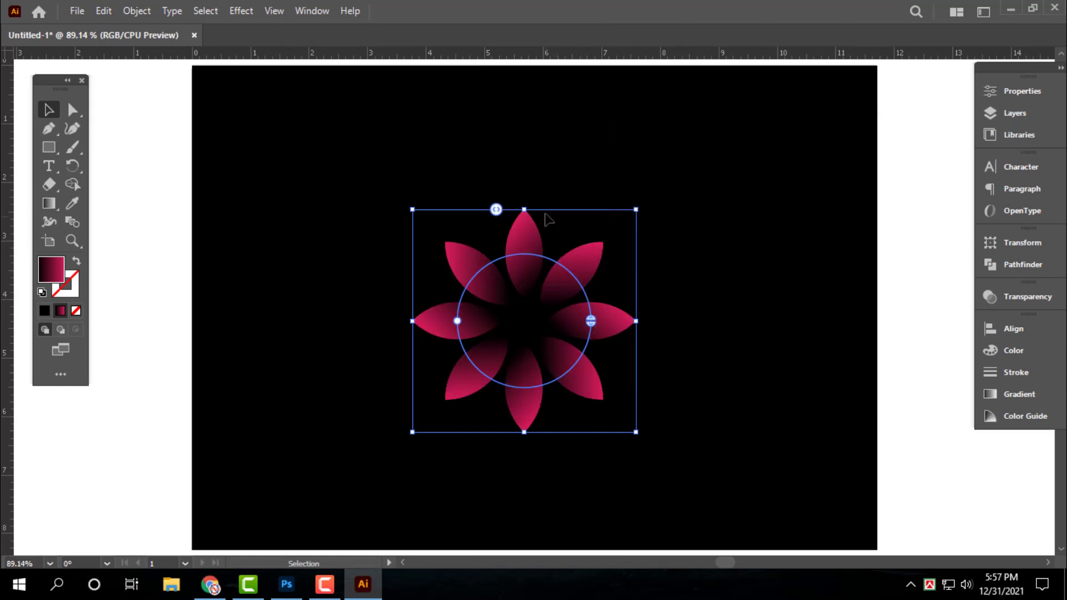
- Cut the reflected copy's repeat to 5 instances and rotate it between the outer petals
shift+click(496, 212)
mouse_move(526, 207)
mouse_down()
mouse_move(556, 236)
mouse_move(537, 251)
mouse_move(559, 250)
mouse_up()
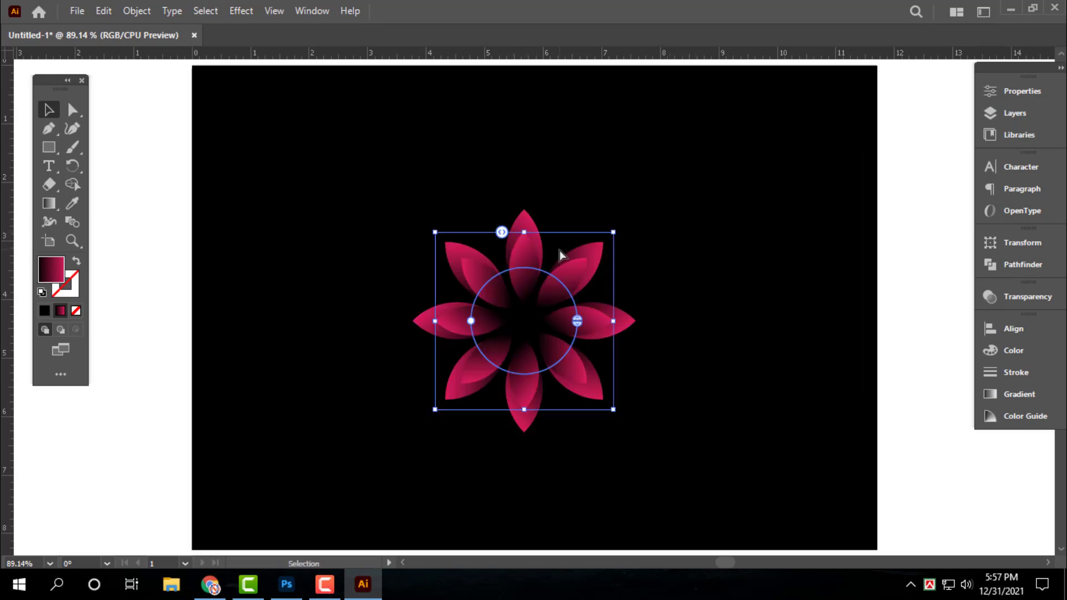
drag(503, 232, 555, 237)
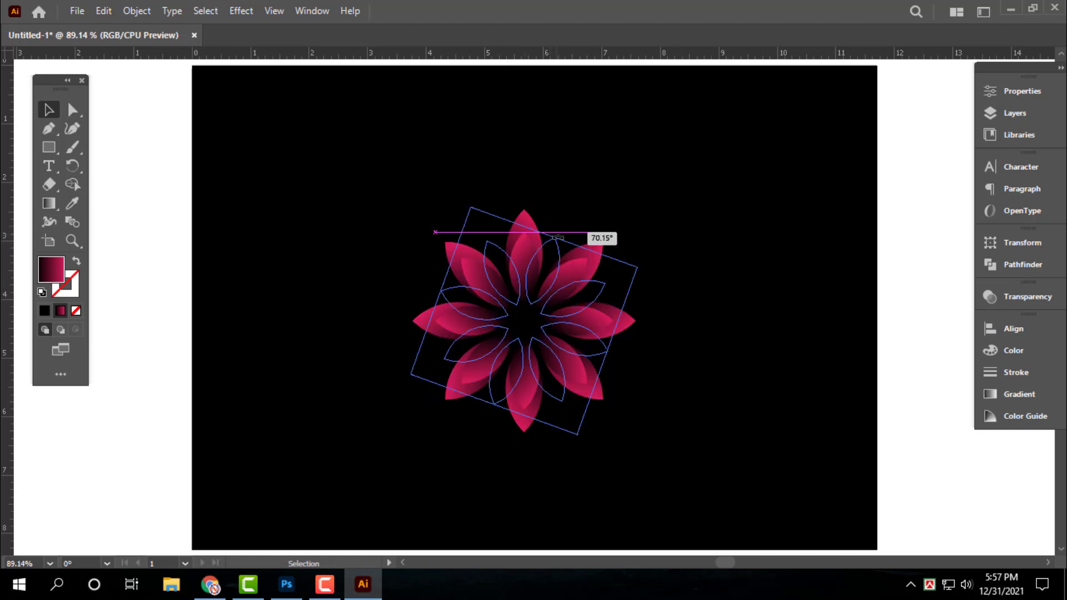
drag(555, 237, 592, 230)
click(612, 357)
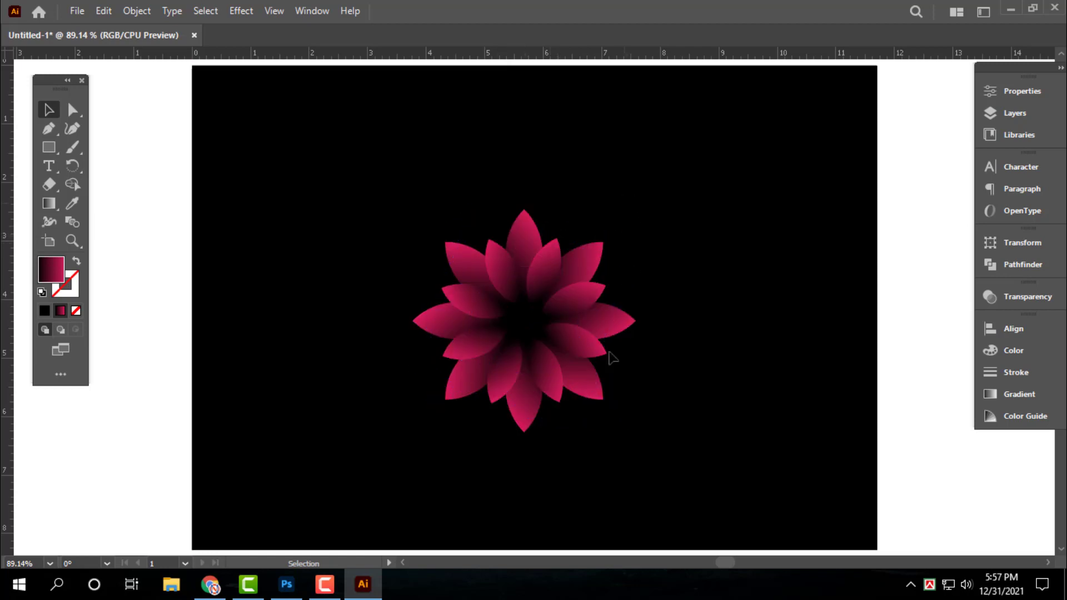
click(574, 310)
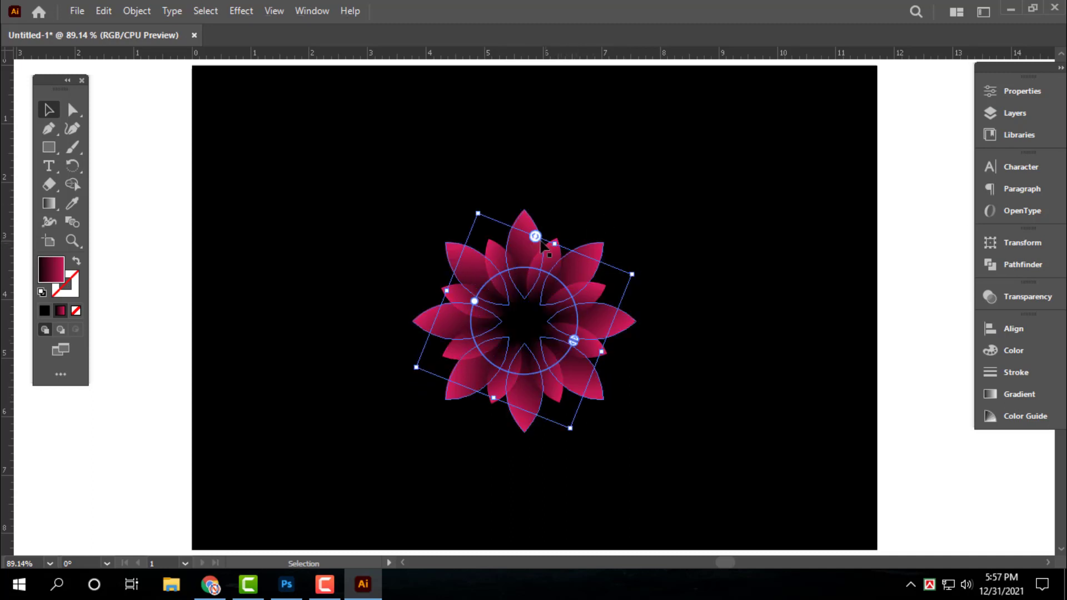
- Set the inner ring to 9 petals, adjust their overlap and shrink it inside the flower
drag(535, 236, 500, 222)
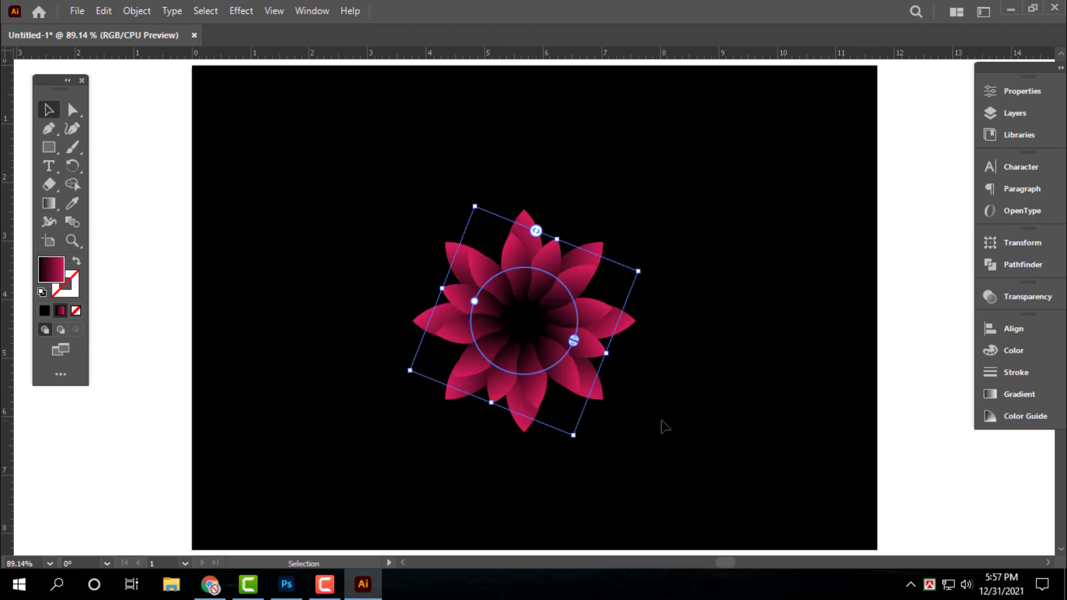
click(611, 234)
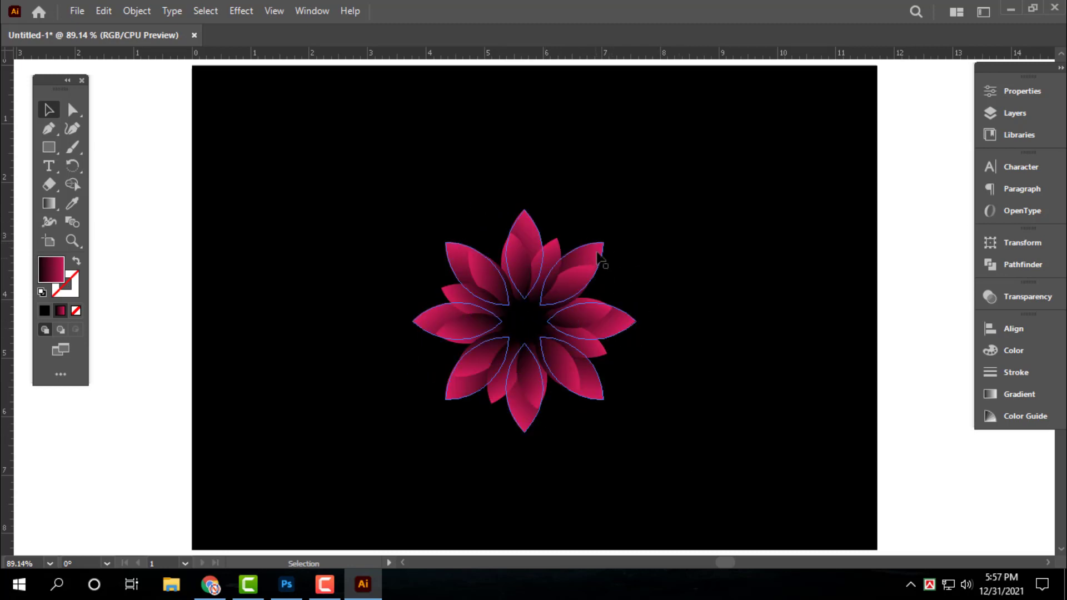
click(531, 240)
drag(524, 254, 476, 273)
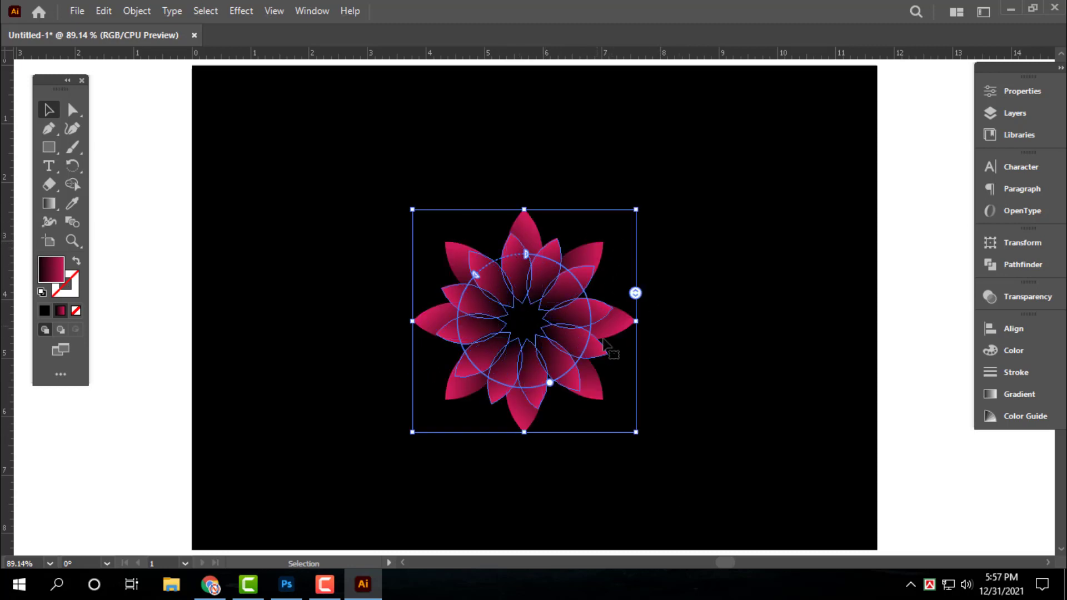
click(568, 308)
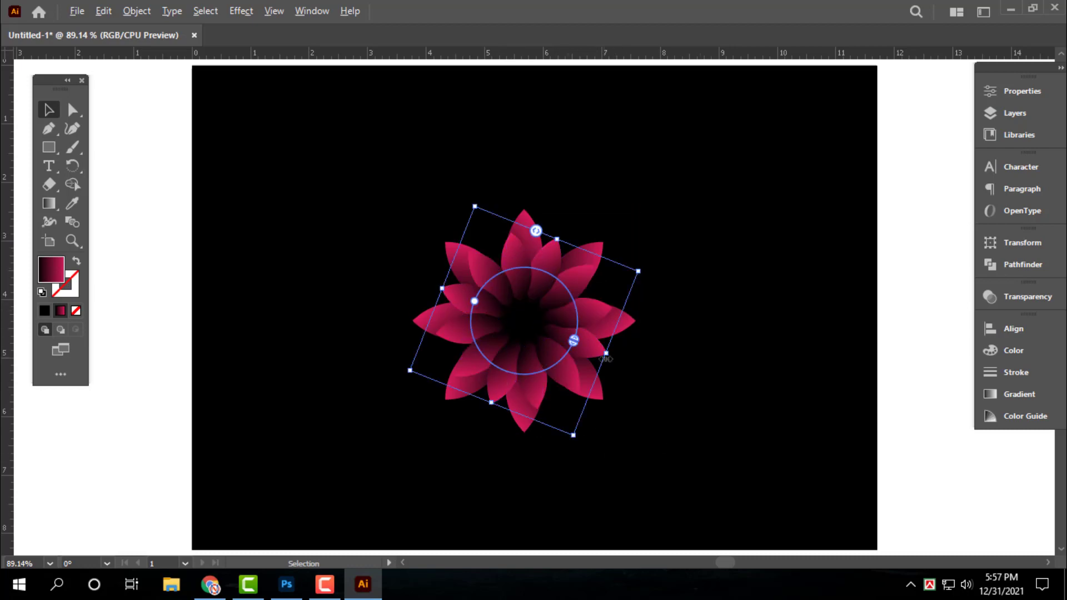
mouse_move(573, 341)
mouse_down()
mouse_move(588, 351)
mouse_move(576, 341)
mouse_up()
click(691, 458)
click(543, 300)
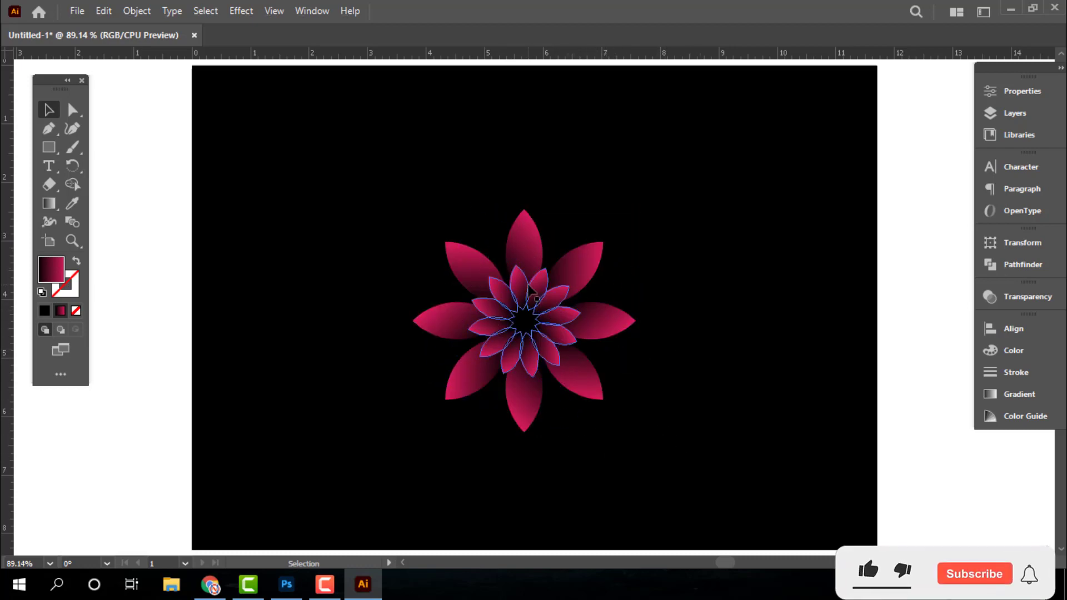
click(519, 221)
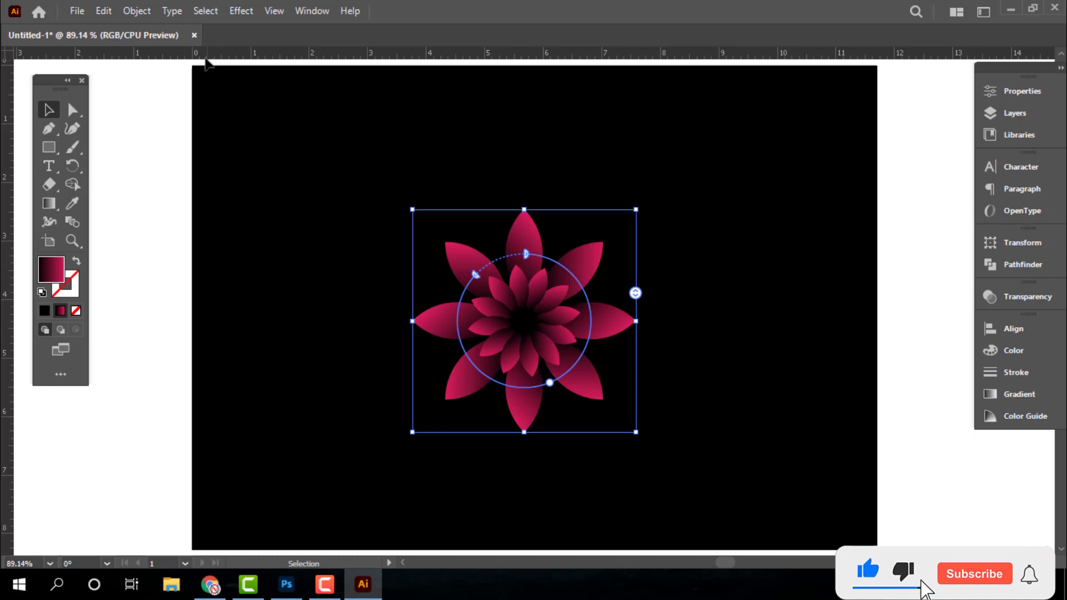
click(136, 11)
mouse_move(205, 25)
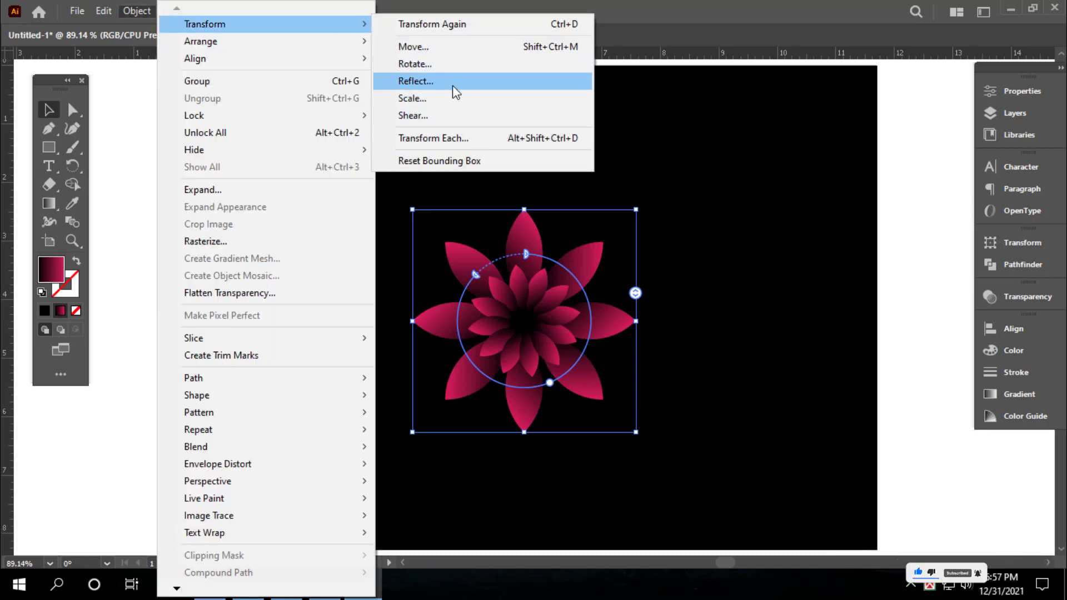
click(453, 65)
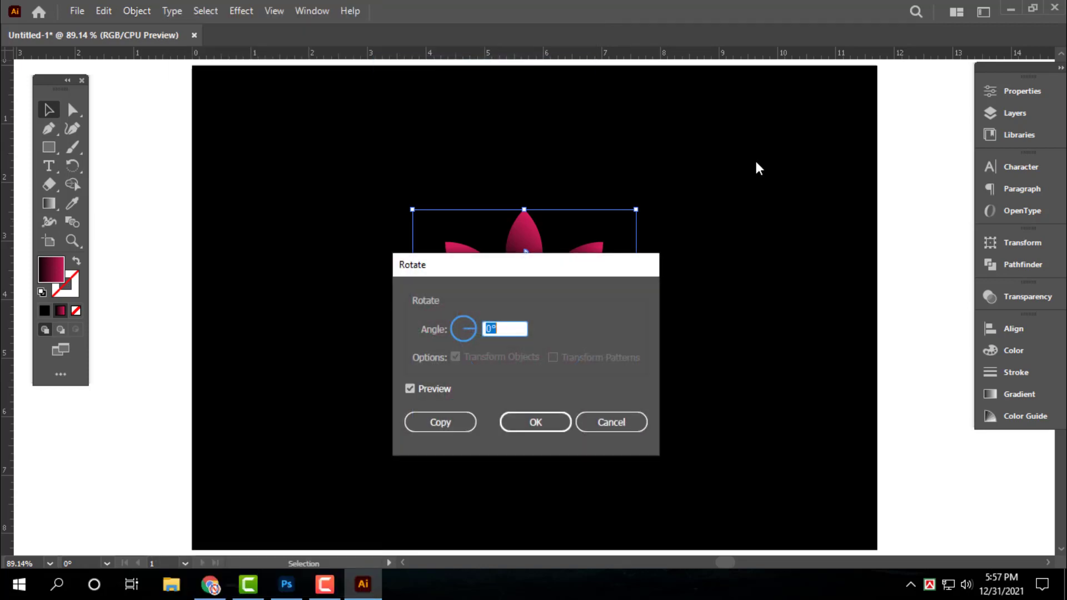
drag(596, 271, 786, 124)
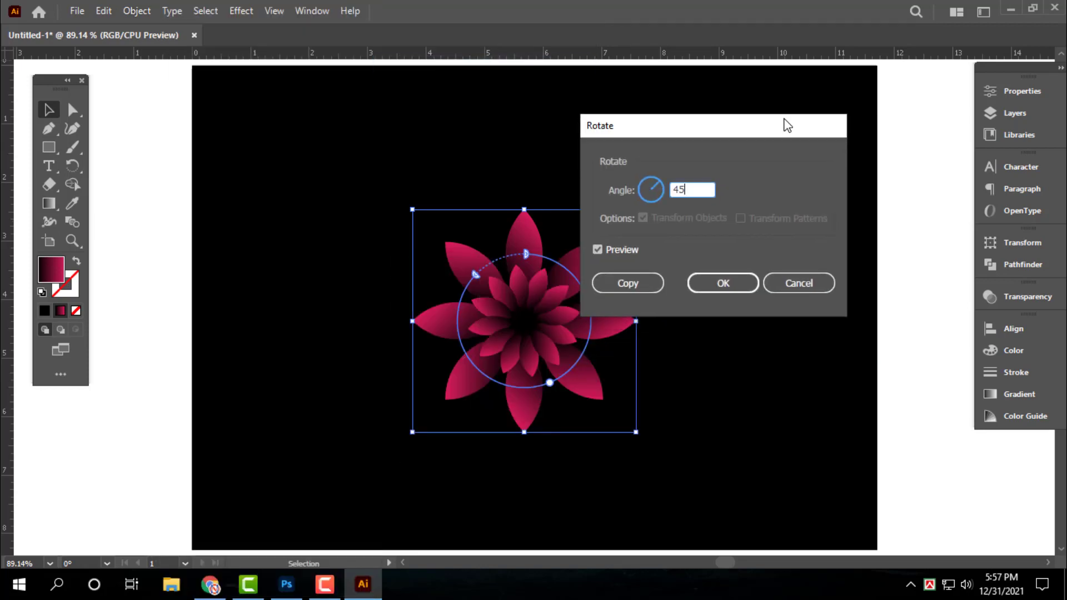
click(701, 288)
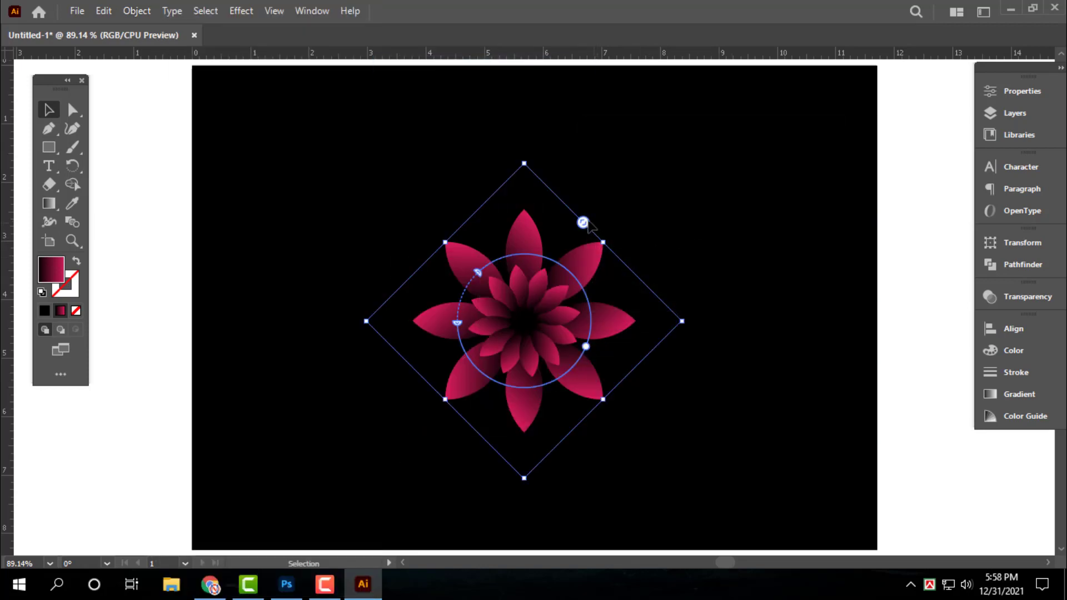
drag(615, 256, 608, 267)
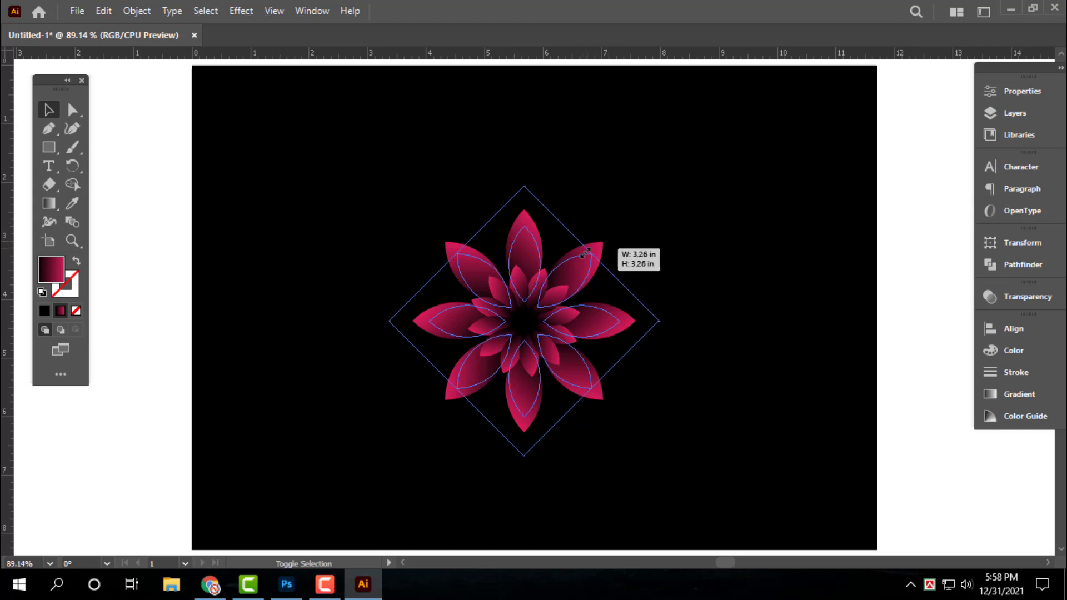
key(ctrl+z)
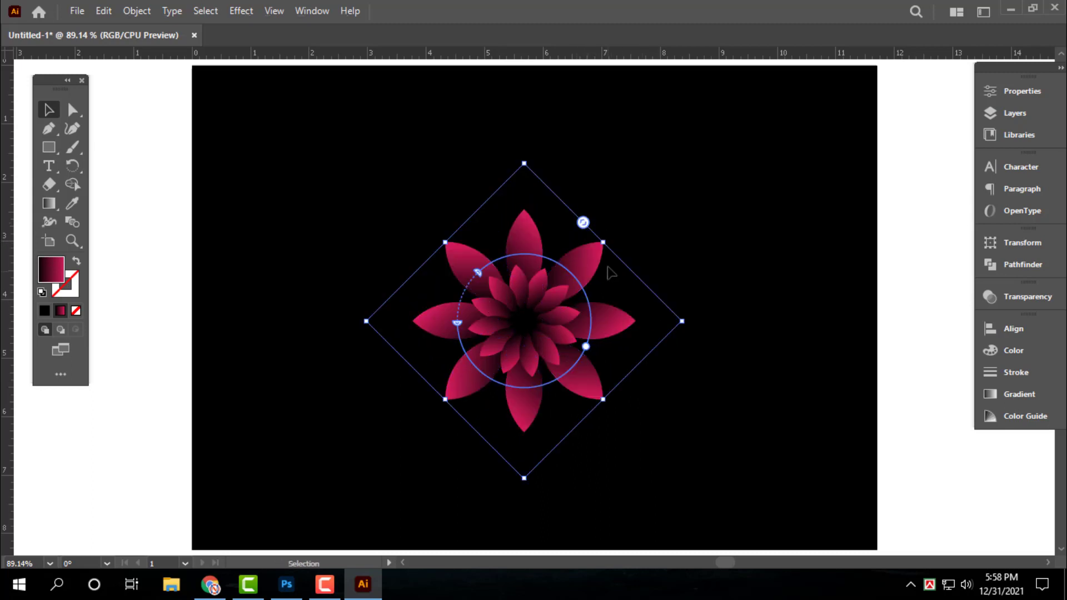
key(ctrl+z)
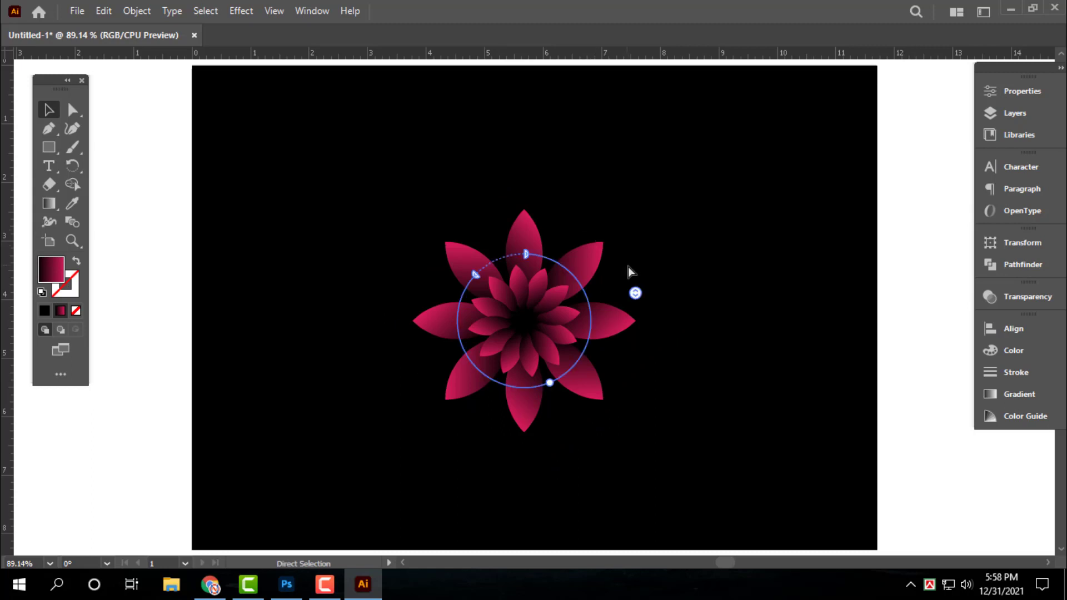
- Copy the flower rotated 45° and shrink the copy into a smaller central tier of petals
click(134, 10)
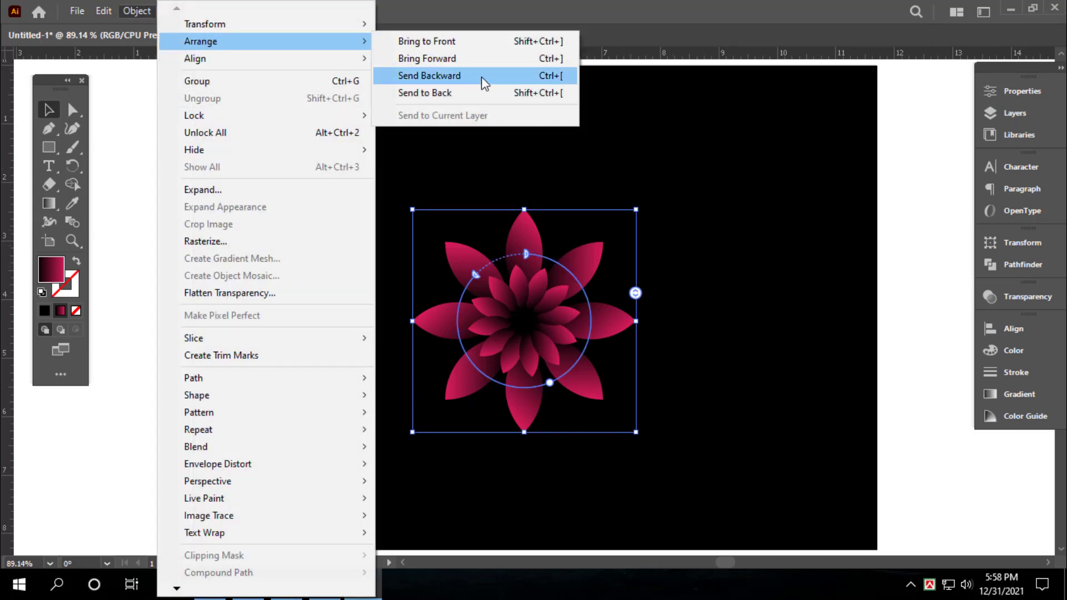
mouse_move(205, 25)
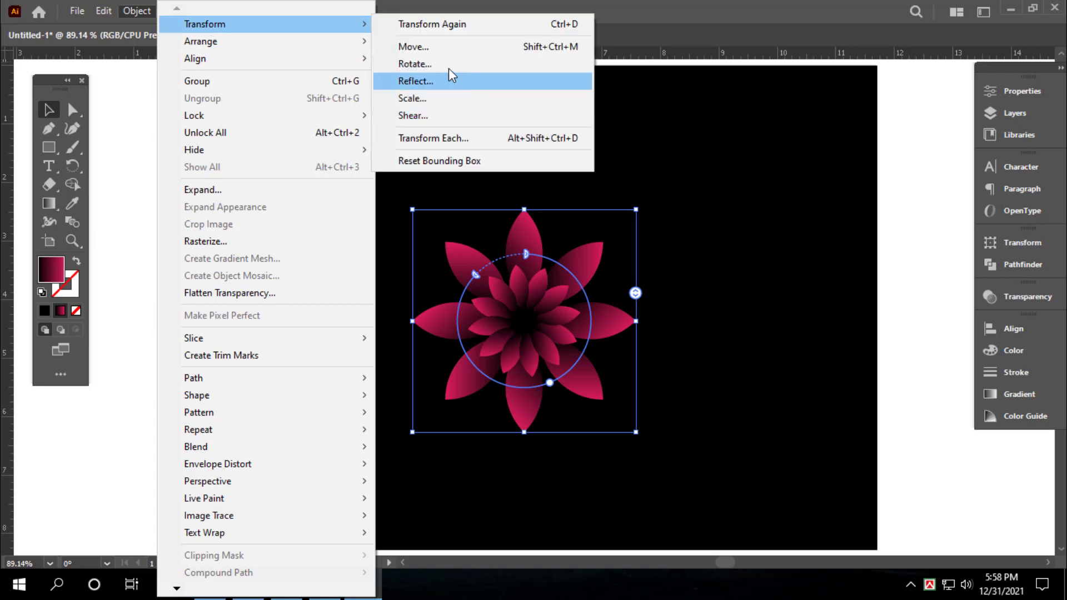
click(447, 64)
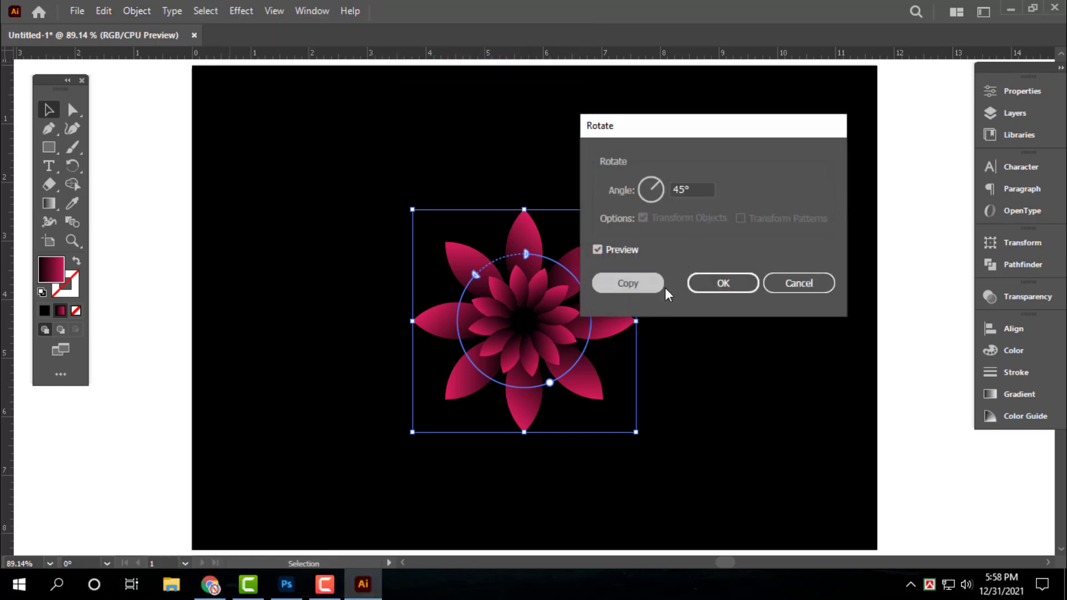
click(626, 283)
mouse_move(604, 242)
mouse_down()
mouse_move(592, 253)
mouse_move(618, 261)
mouse_move(570, 224)
mouse_up()
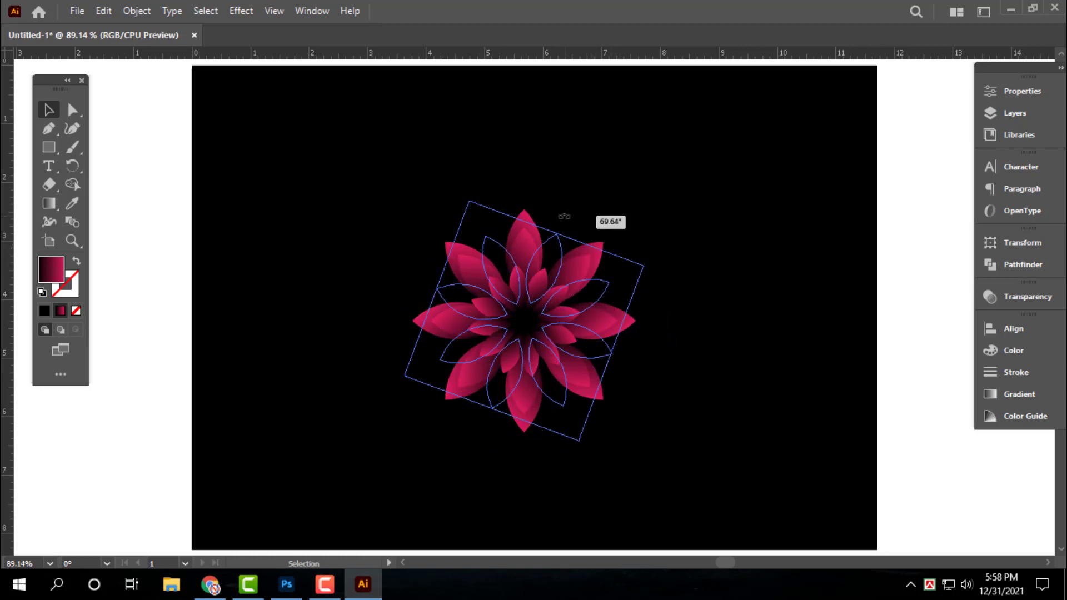
click(663, 384)
click(553, 303)
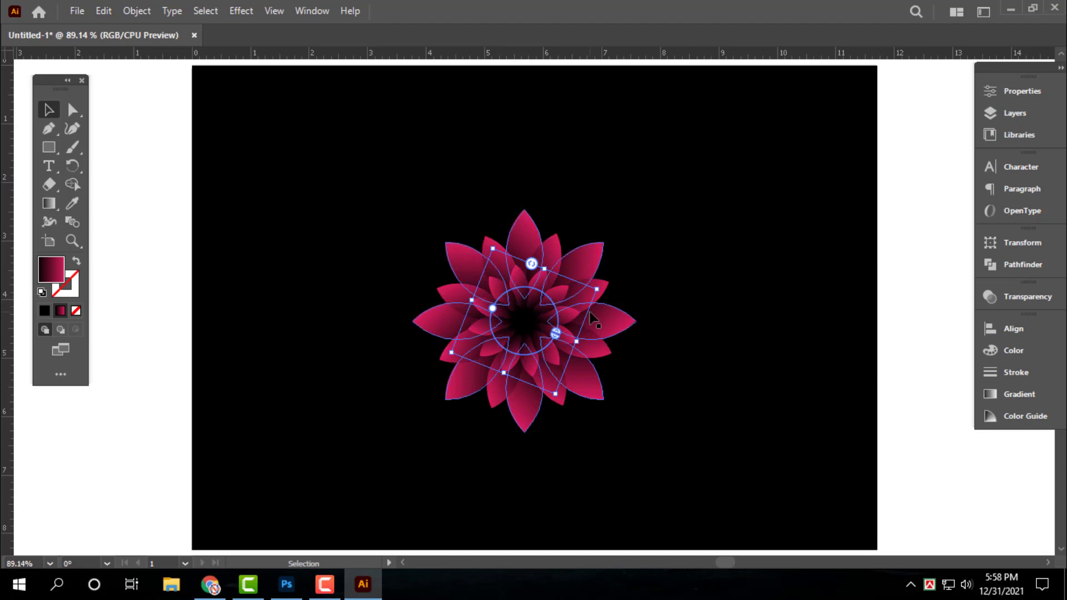
drag(597, 289, 588, 293)
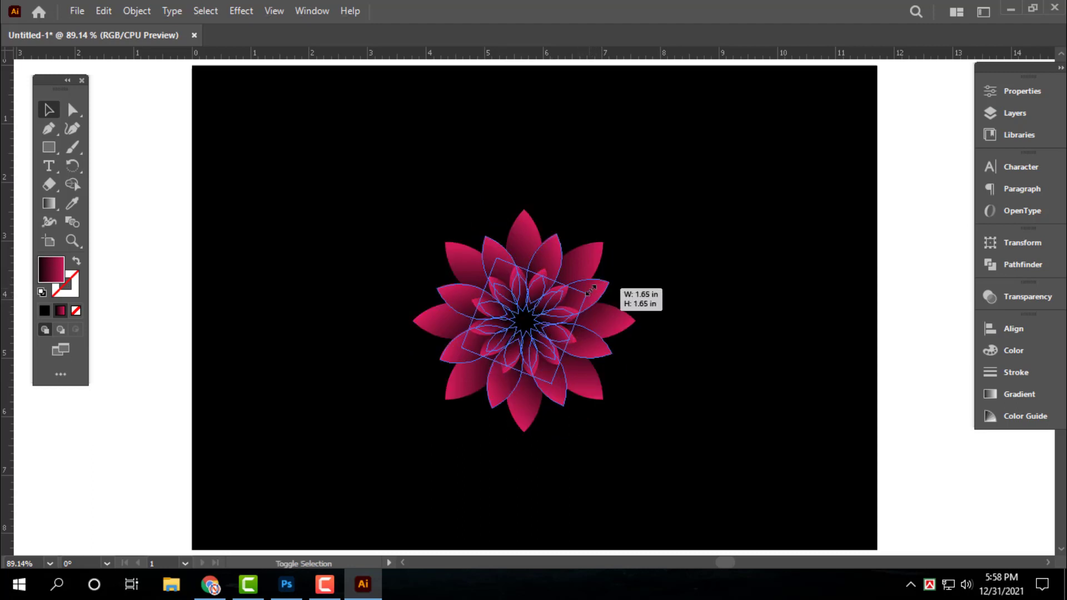
click(623, 426)
click(555, 307)
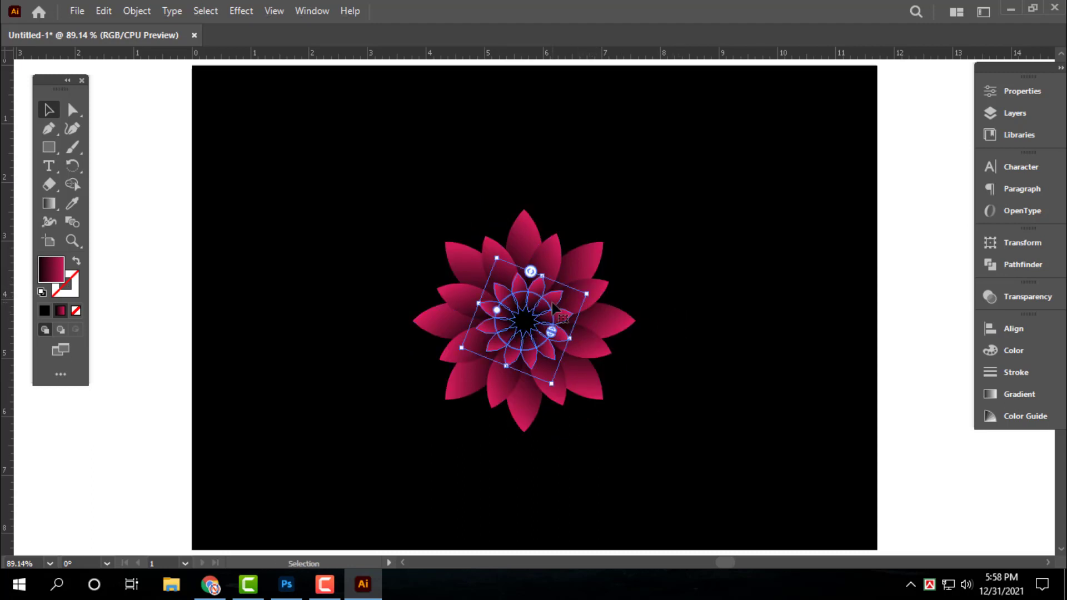
click(137, 13)
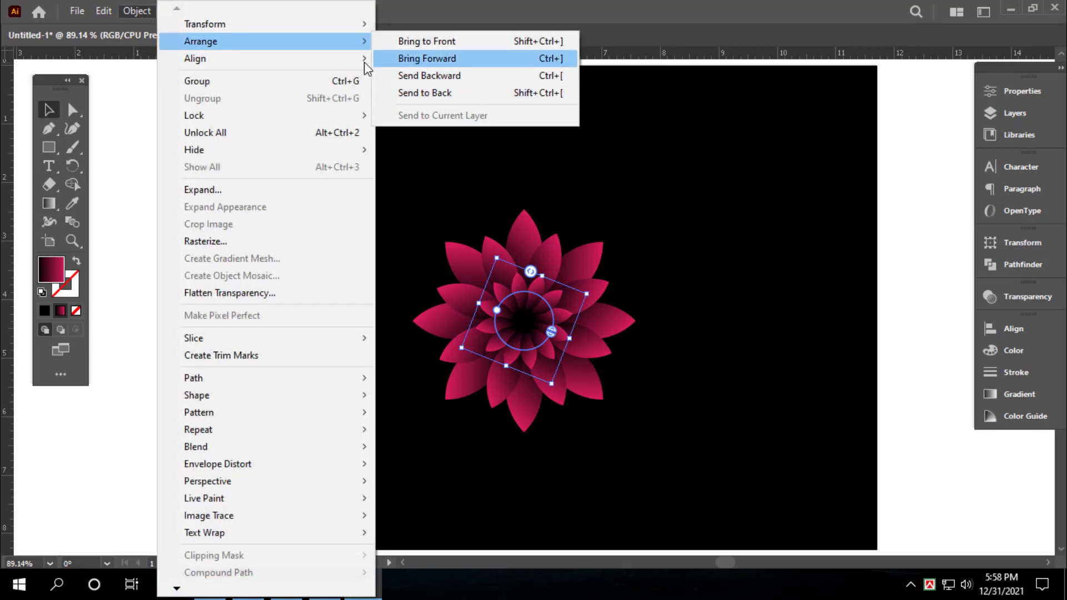
mouse_move(266, 25)
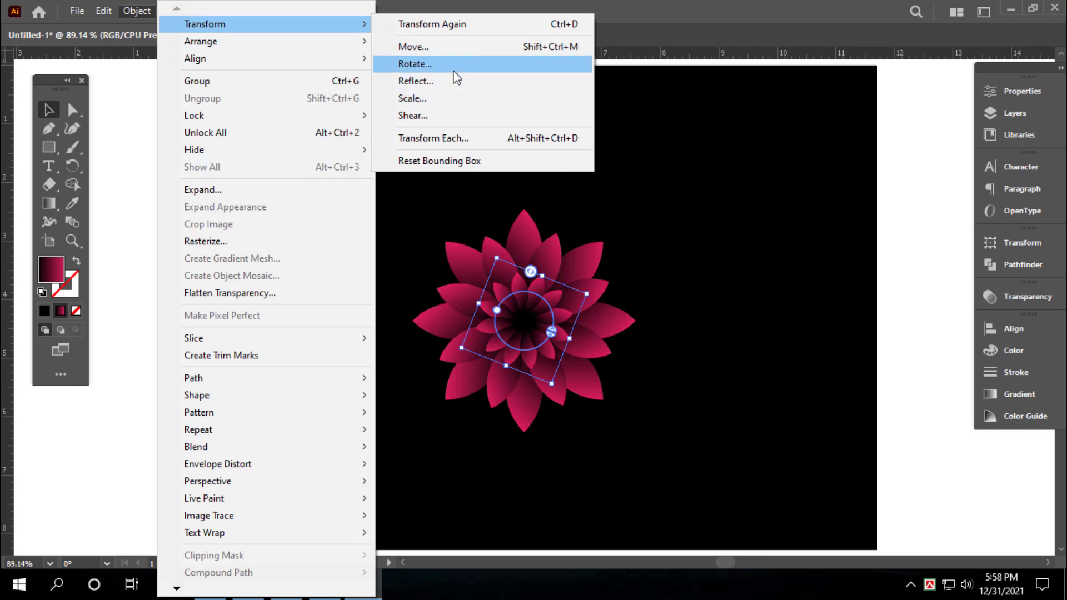
- Add another 45°-rotated copy shrunk to about 1.06 in at the centre, then clear the selection
click(454, 67)
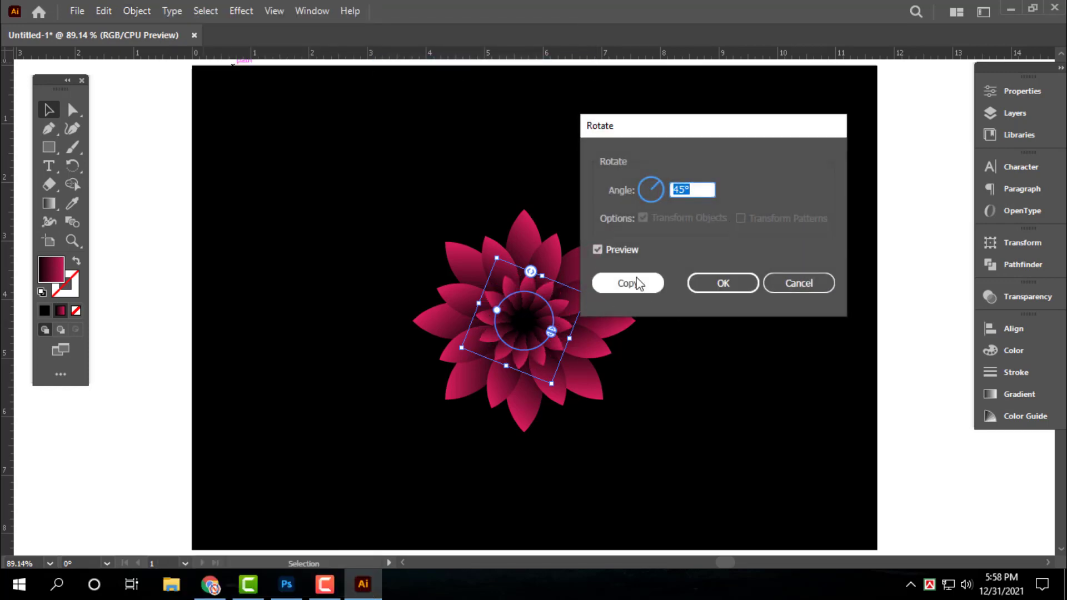
click(639, 284)
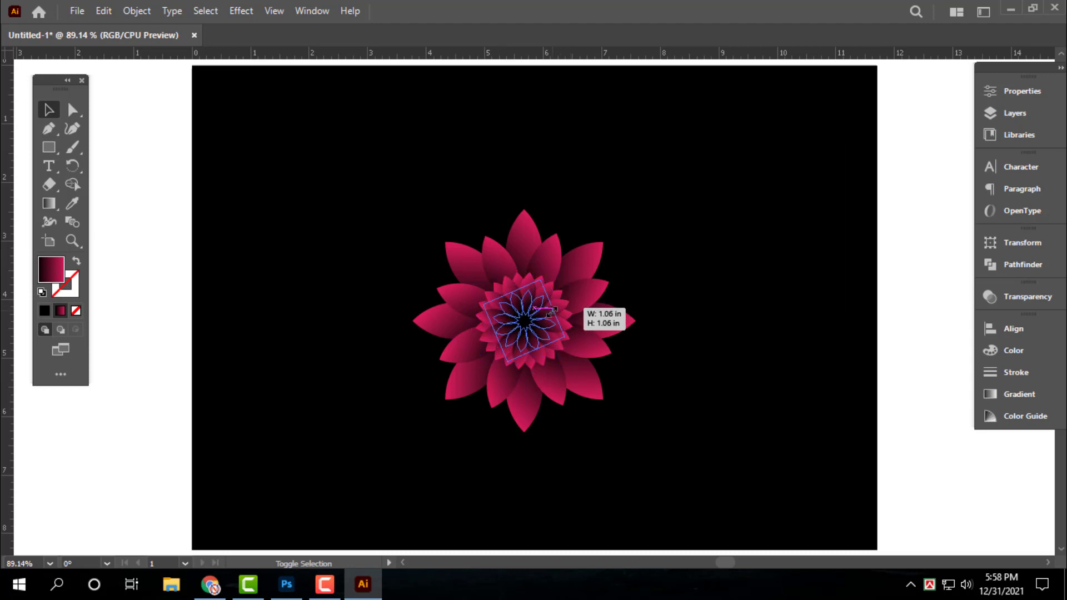
drag(581, 315, 550, 314)
click(697, 408)
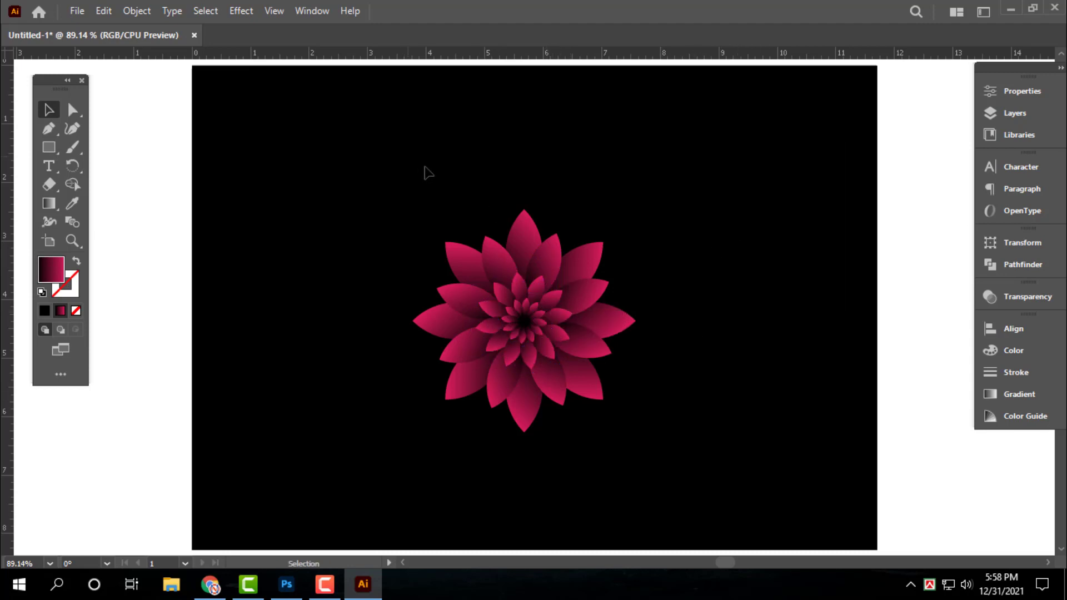
drag(428, 172, 703, 433)
key(ctrl+shift+a)
key(ctrl+plus)
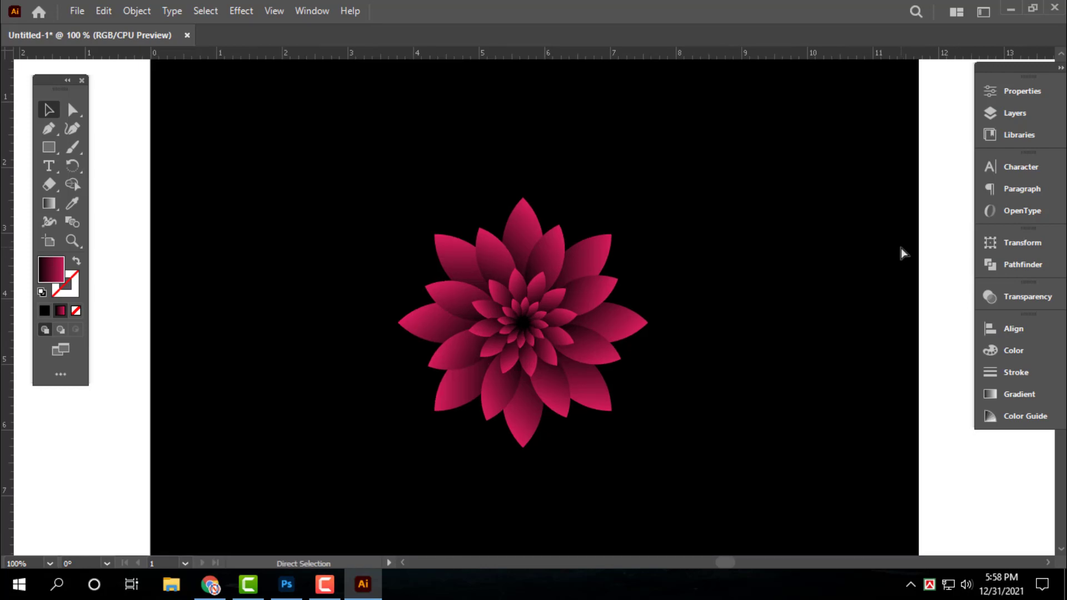
key(ctrl+plus)
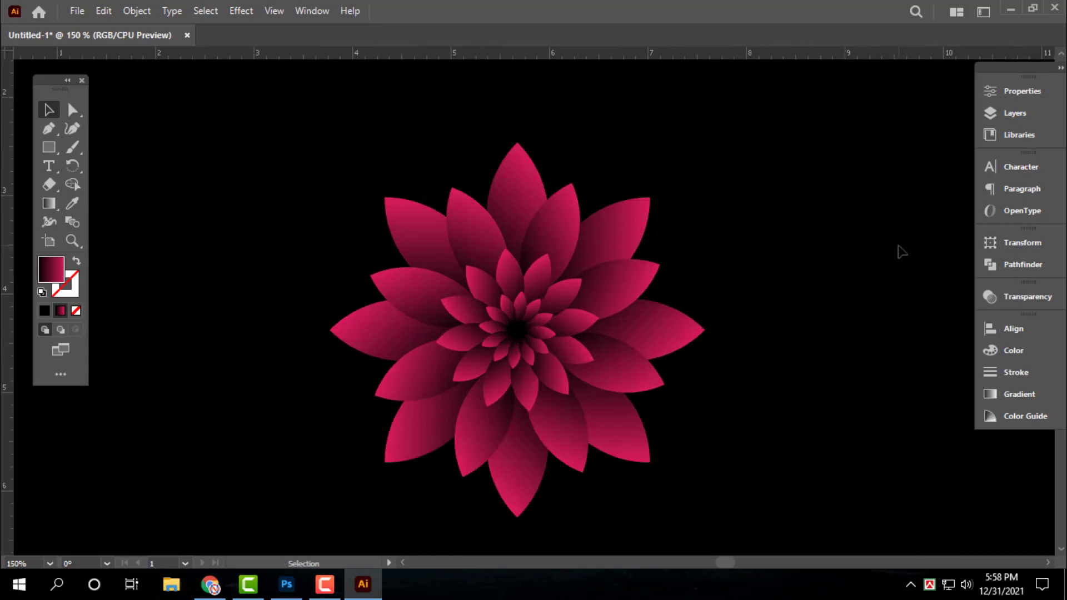
click(514, 175)
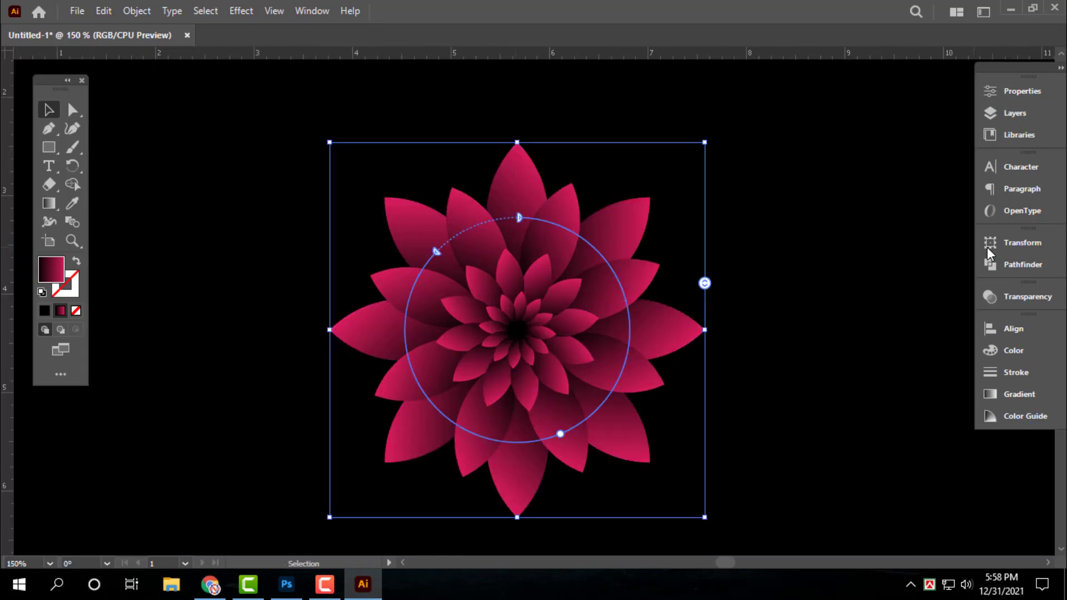
click(1024, 353)
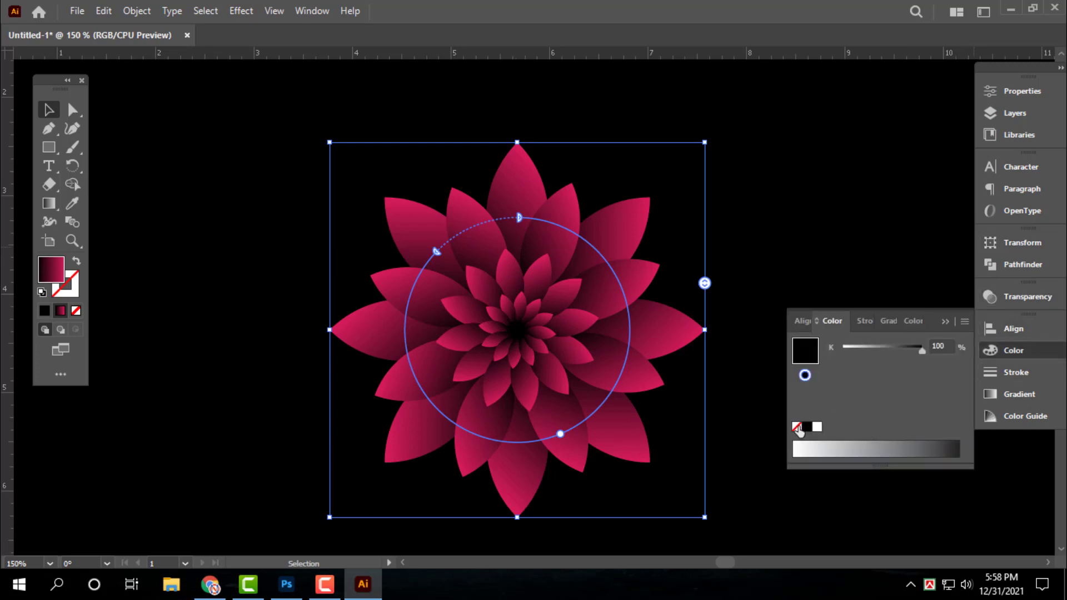
click(817, 427)
click(842, 249)
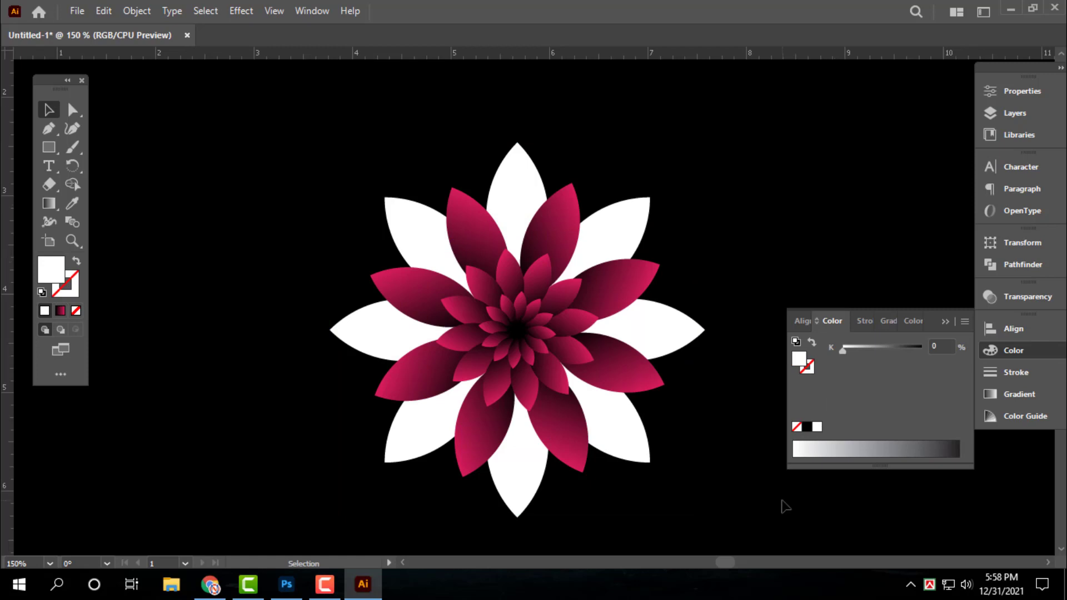
key(ctrl)
key(ctrl+z)
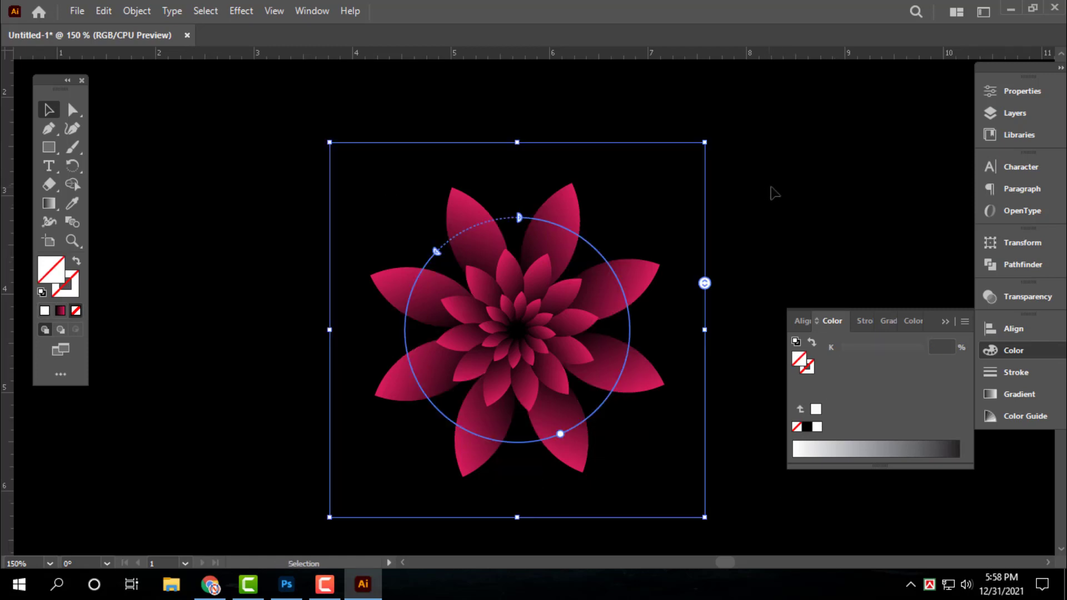
key(ctrl+z)
key(ctrl+z)
key(ctrl+z)
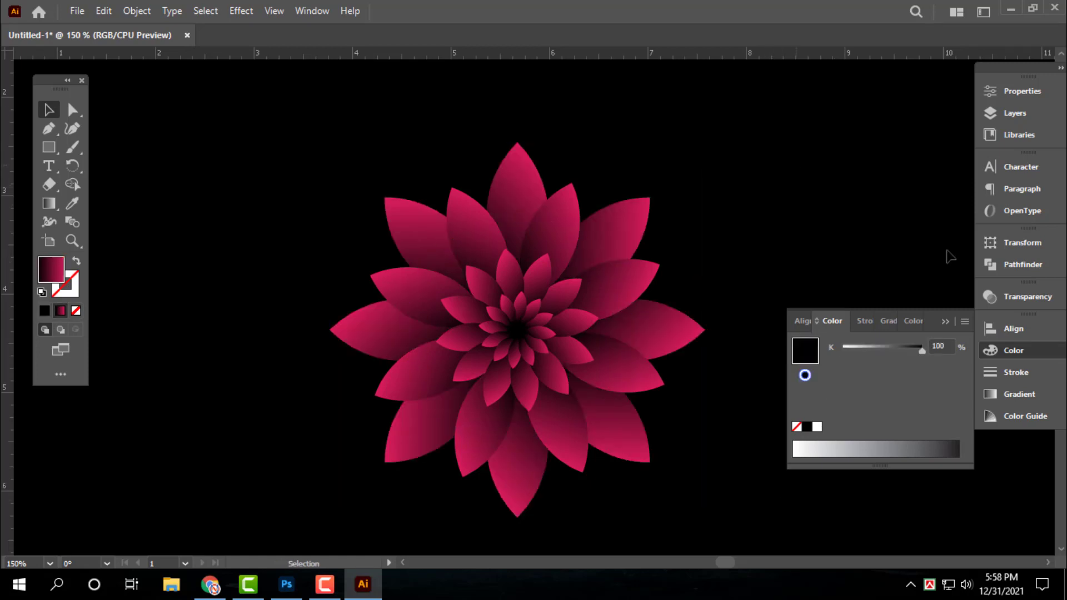
click(1013, 350)
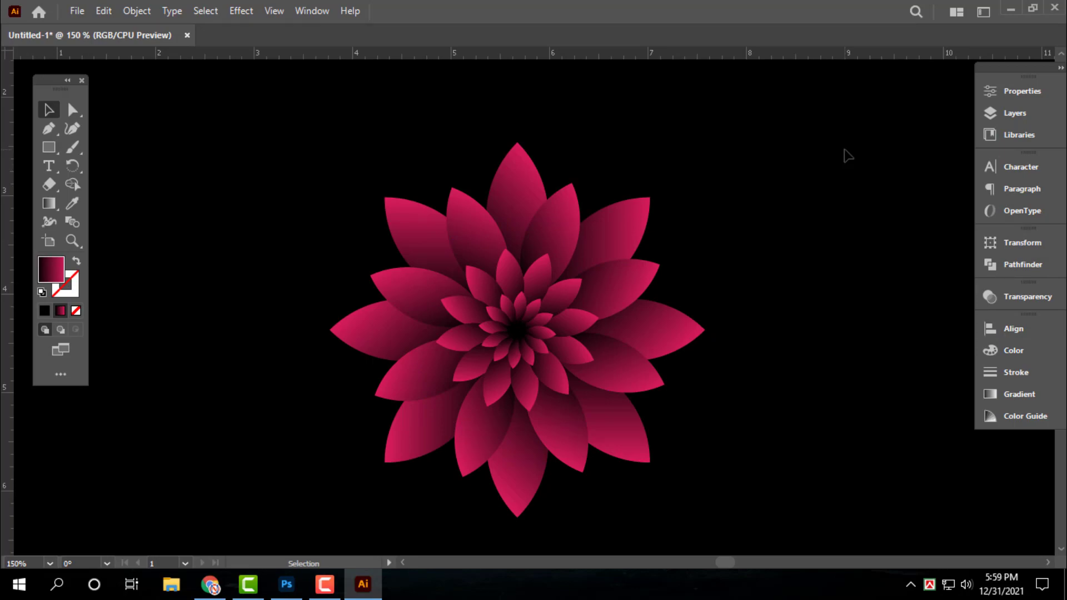